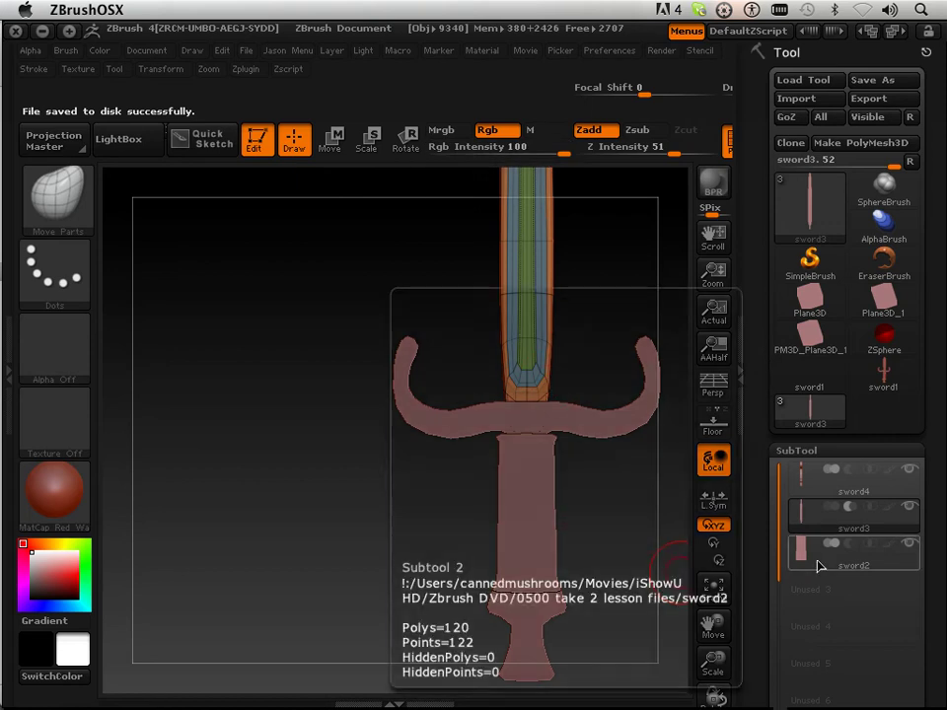
Make the sword2 grip the active subtool and isolate it with Solo mode
click(807, 549)
mouse_move(566, 507)
mouse_down()
mouse_move(623, 609)
mouse_move(586, 521)
mouse_up()
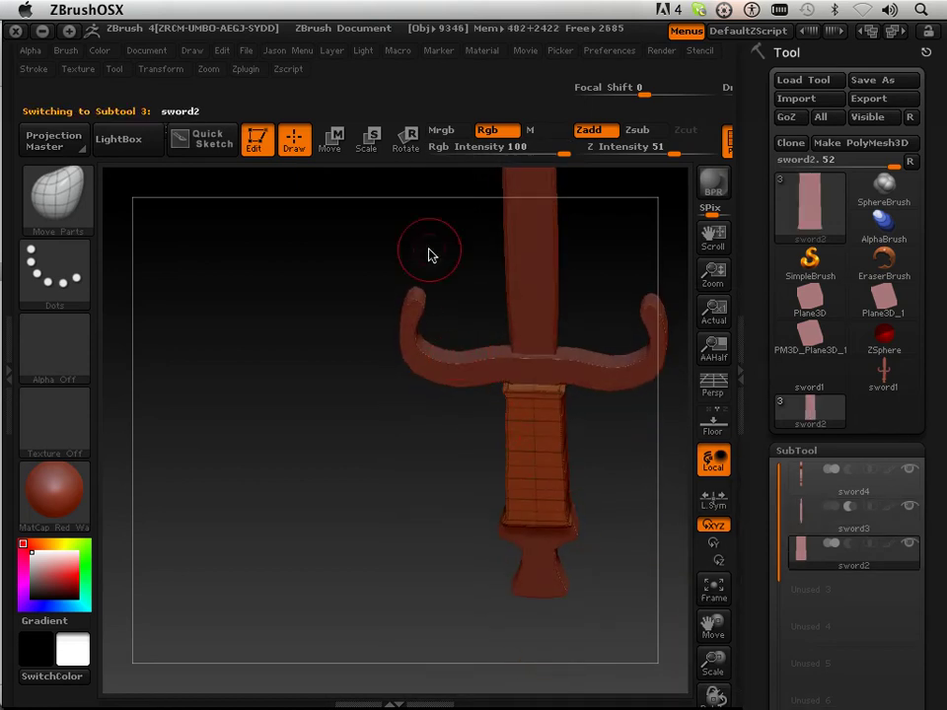
drag(421, 468, 357, 387)
drag(284, 495, 309, 357)
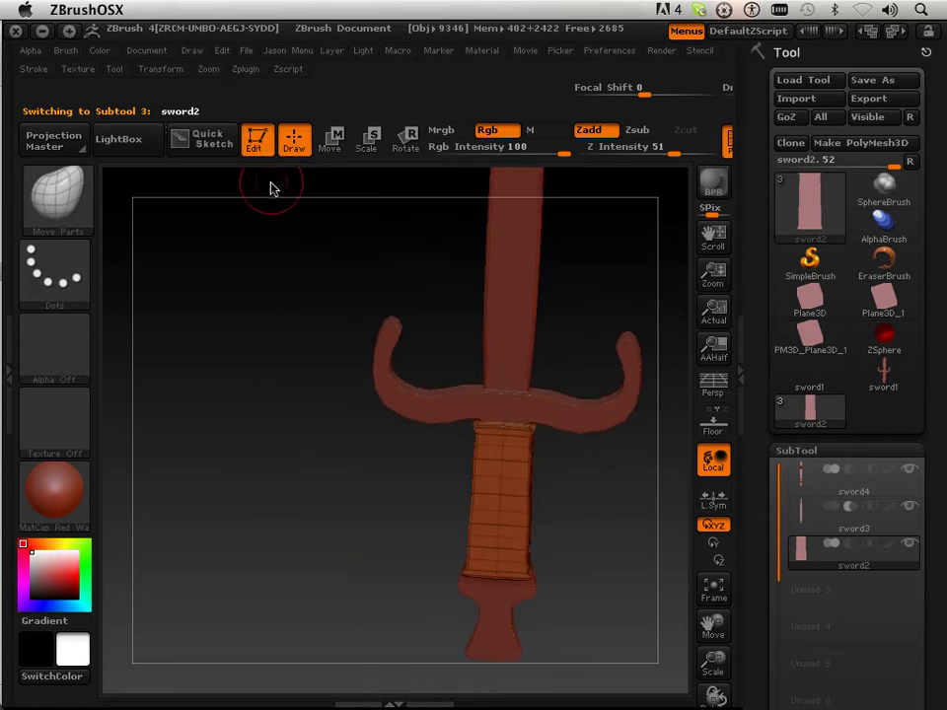
click(170, 71)
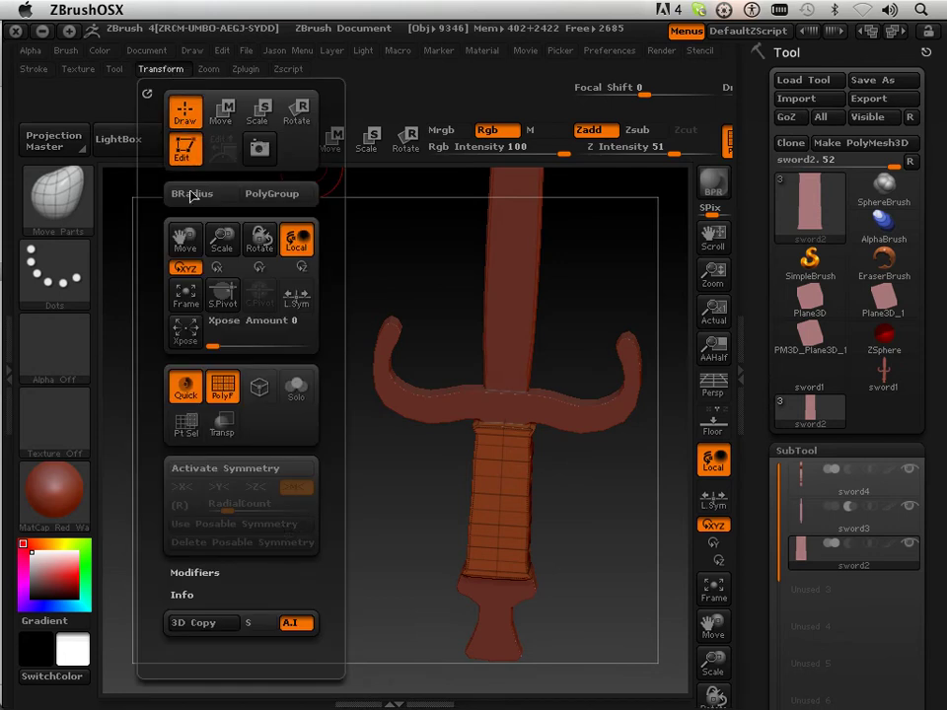
click(297, 386)
Activate symmetry on the X and Z axes for the grip and set its pivot point
key(x)
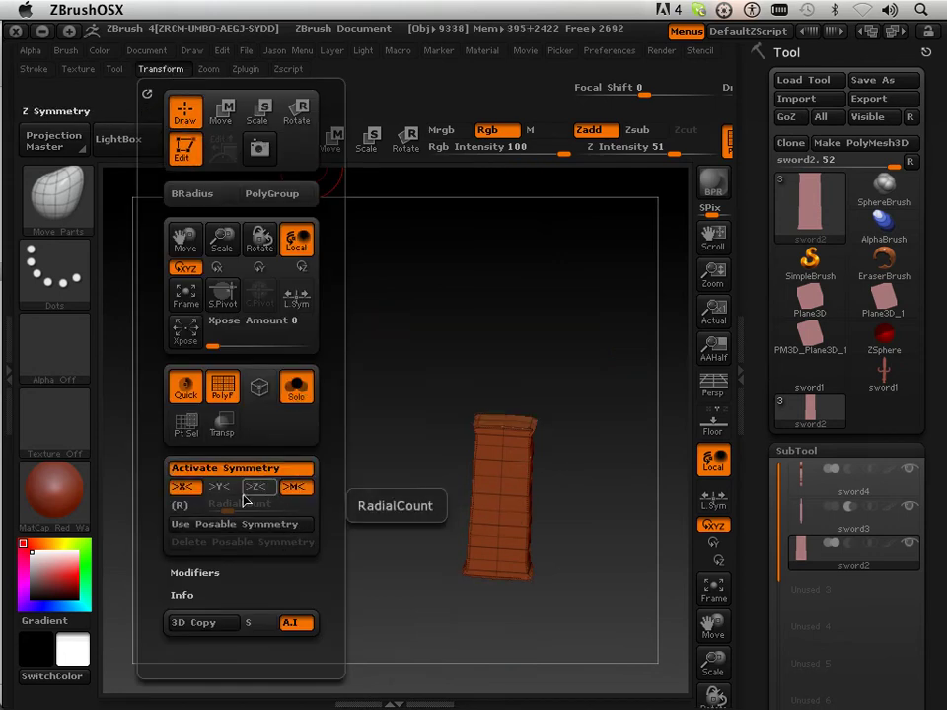
click(254, 494)
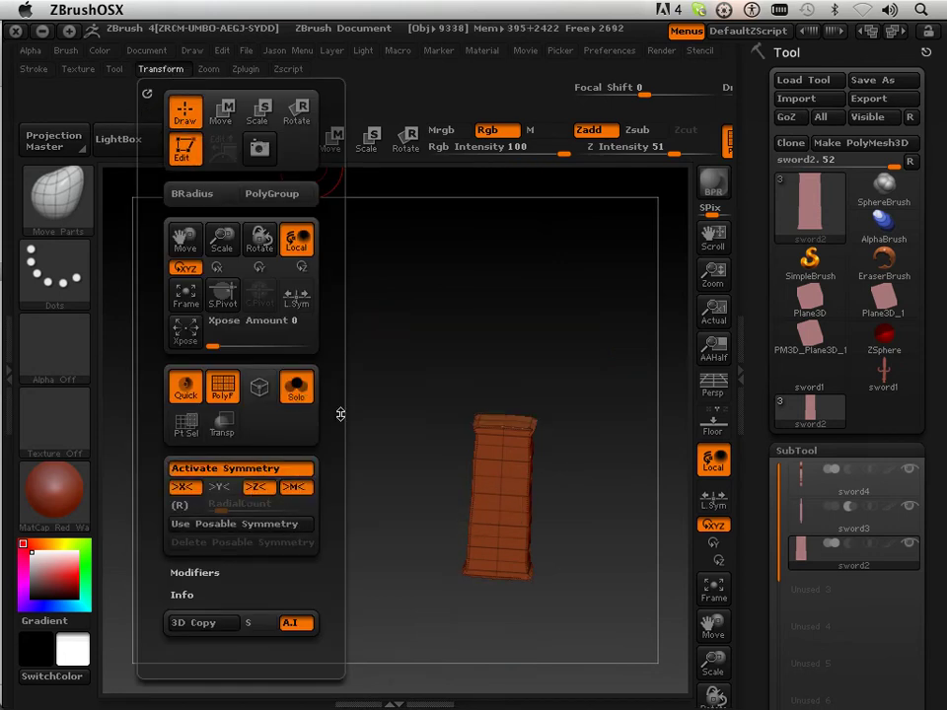
click(224, 300)
Hide the central polygons of the grip's end cap with a rectangular selection made from an end-on view
drag(433, 266, 439, 419)
drag(707, 622, 703, 626)
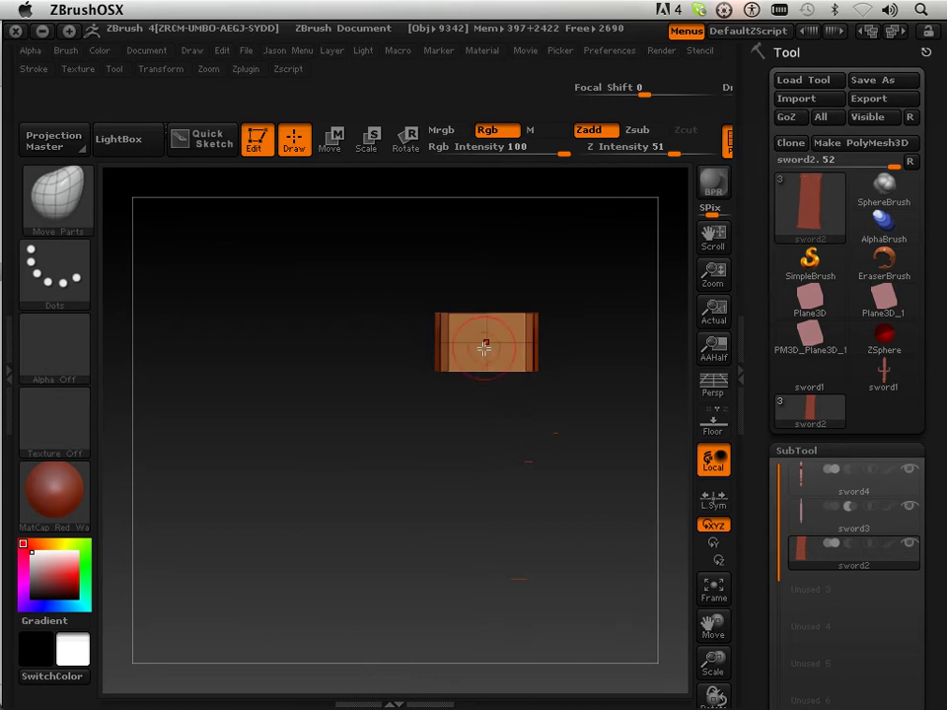
key(ctrl+shift)
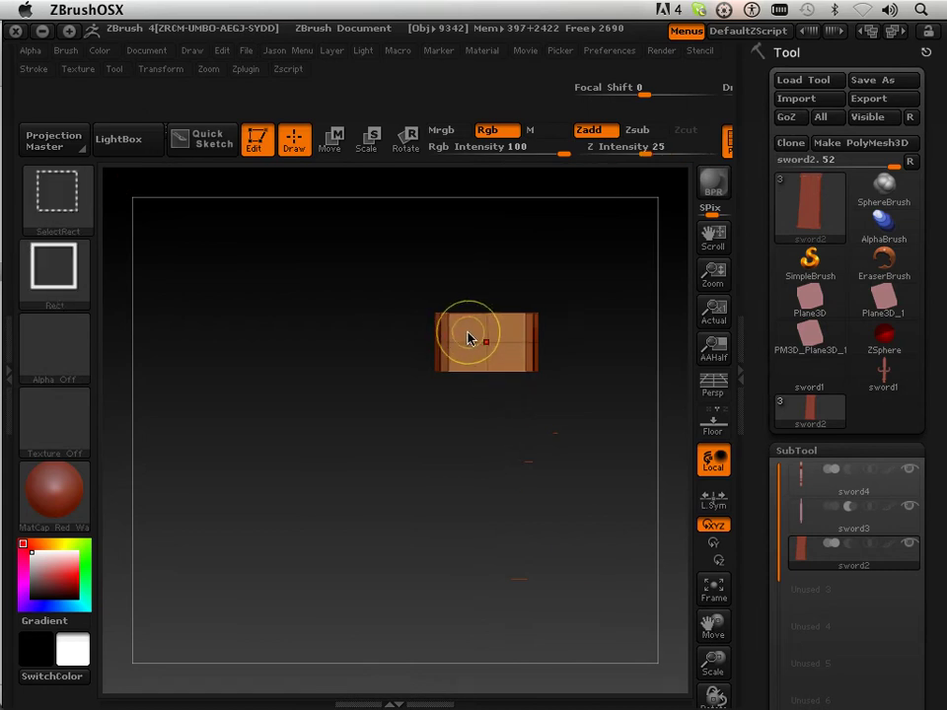
key(ctrl+shift)
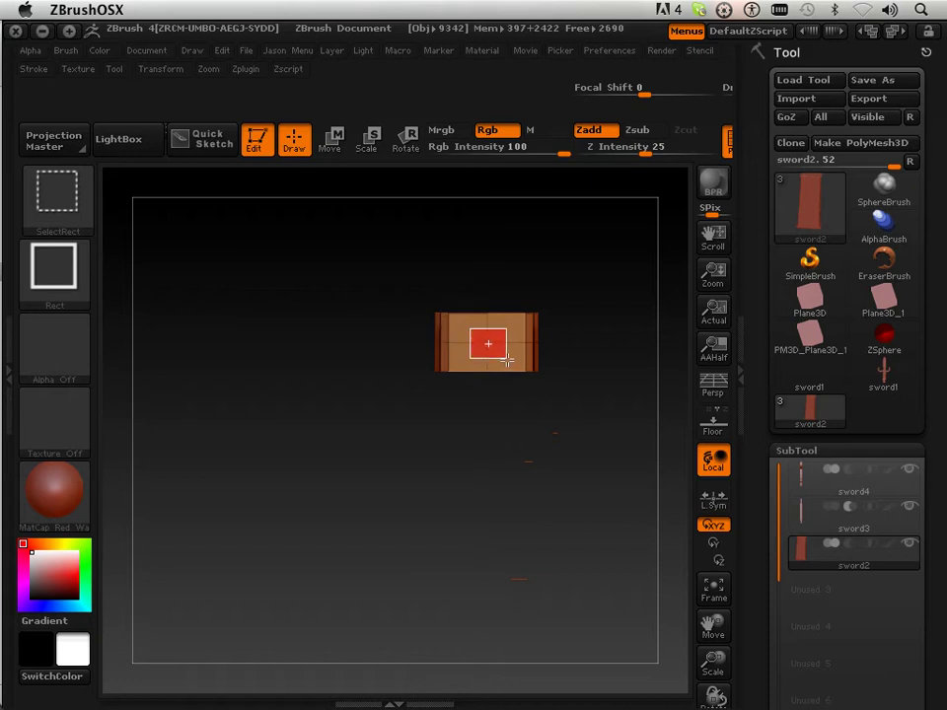
ctrl+alt+shift+drag(507, 360, 509, 364)
Invert the mesh visibility so that only the end-cap polygons of the grip are shown
mouse_move(490, 424)
mouse_down()
mouse_move(481, 491)
mouse_move(524, 431)
mouse_move(519, 515)
mouse_move(453, 368)
mouse_move(292, 409)
mouse_move(393, 394)
mouse_move(587, 491)
mouse_up()
drag(765, 588, 758, 186)
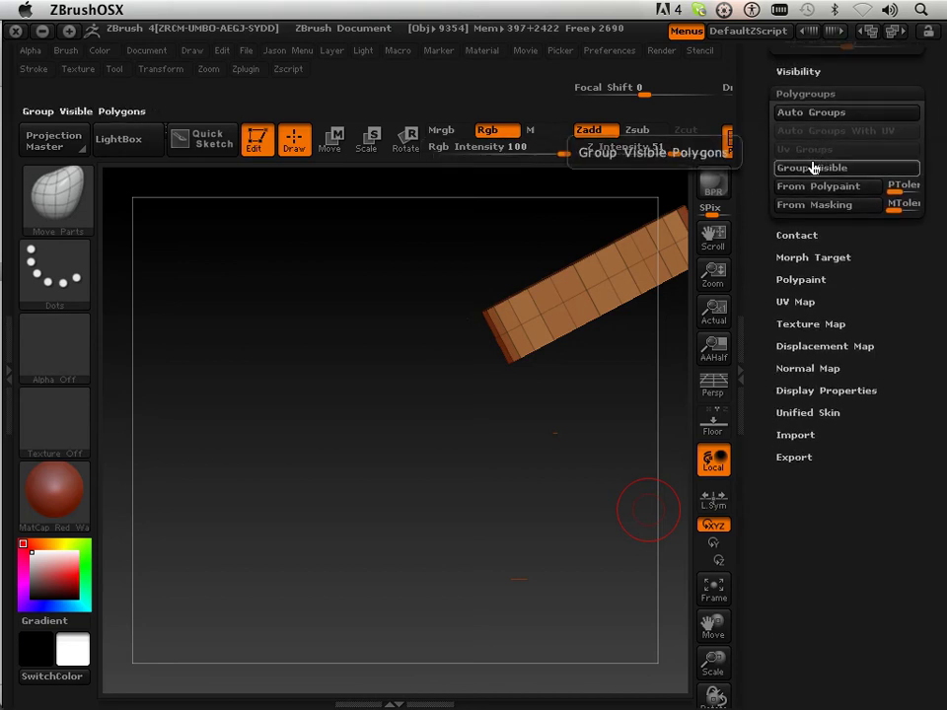
drag(558, 400, 594, 427)
ctrl+shift+click(594, 428)
mouse_move(550, 523)
mouse_down()
mouse_move(546, 448)
mouse_move(542, 488)
mouse_move(487, 332)
mouse_move(509, 440)
mouse_move(557, 455)
mouse_move(515, 461)
mouse_up()
Add an edge loop around the isolated end-cap polygons of the grip
scroll(759, 207, up, 10)
scroll(766, 381, up, 15)
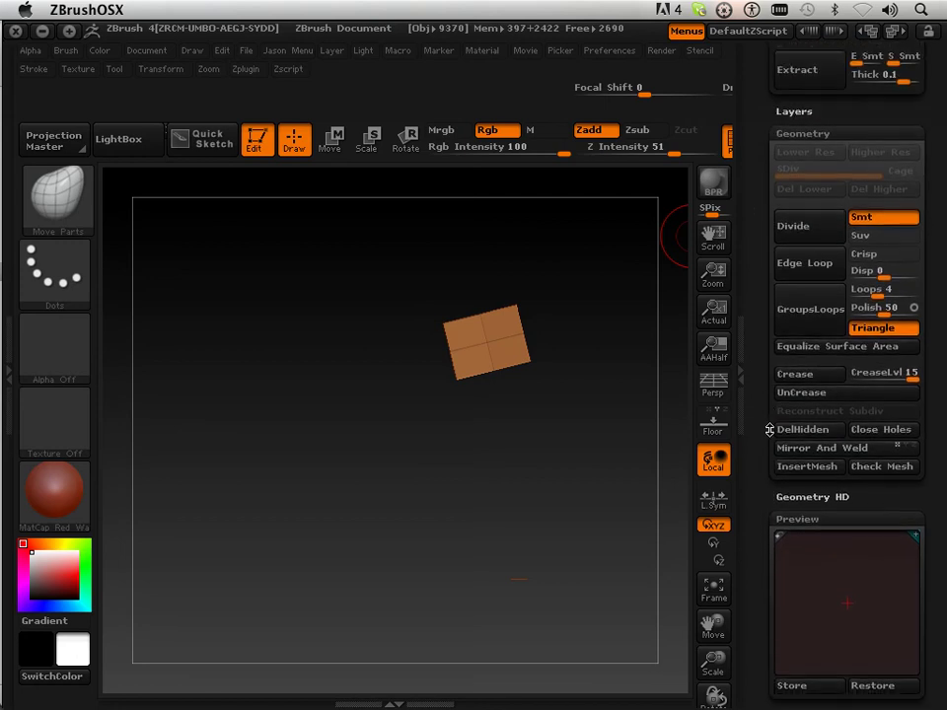
click(798, 276)
drag(562, 447, 627, 396)
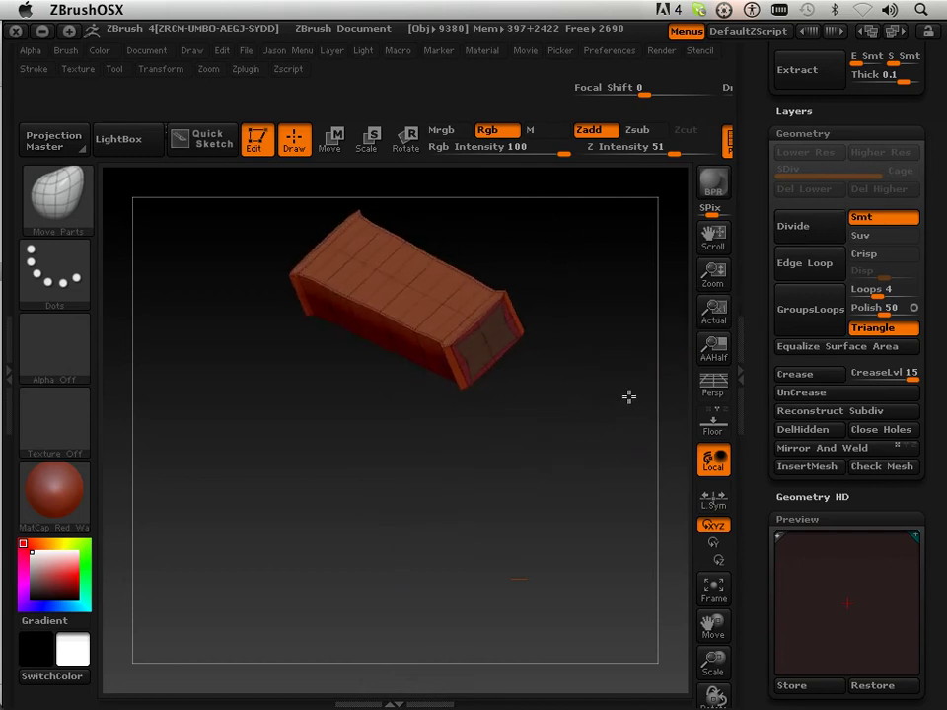
Divide the grip mesh twice to reach subdivision level 3
click(803, 237)
click(803, 233)
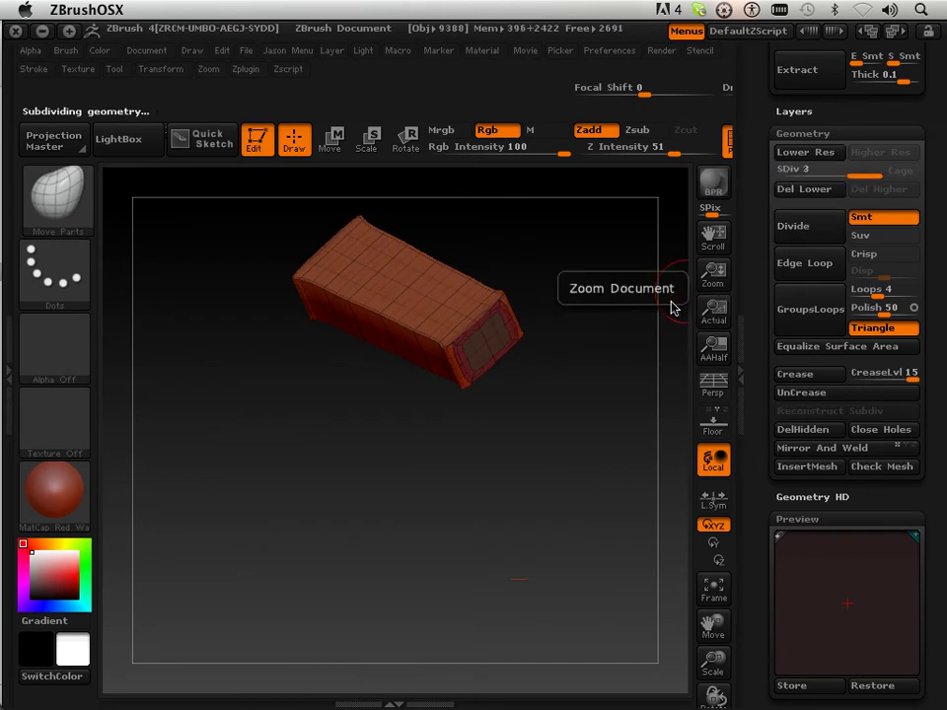
drag(567, 403, 617, 386)
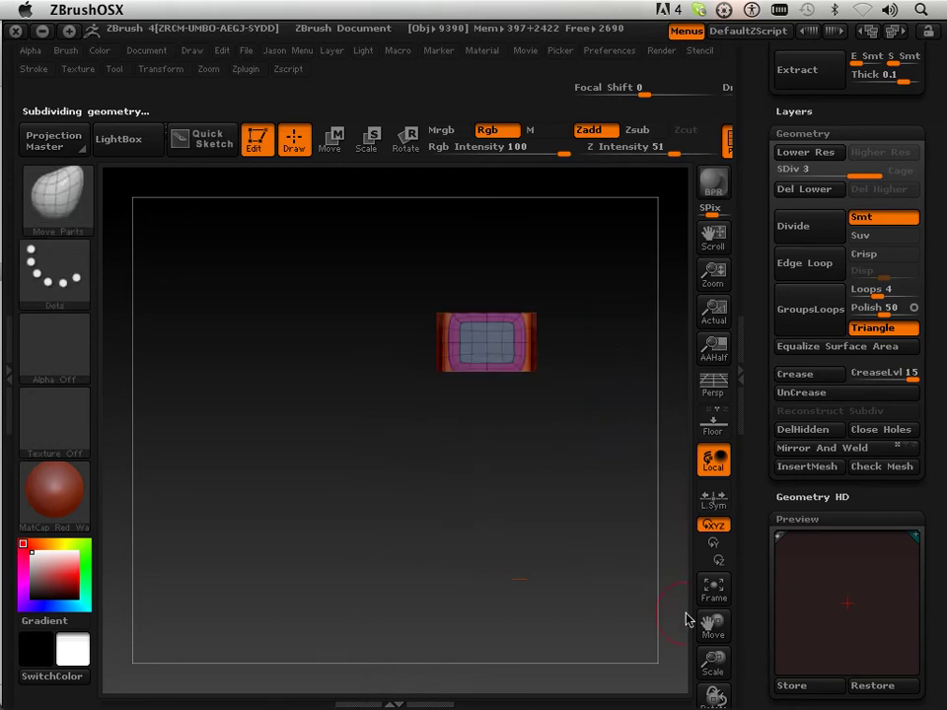
Check the grip's active point count and divide the mesh further up to subdivision level 8
drag(719, 621, 711, 699)
drag(561, 588, 565, 512)
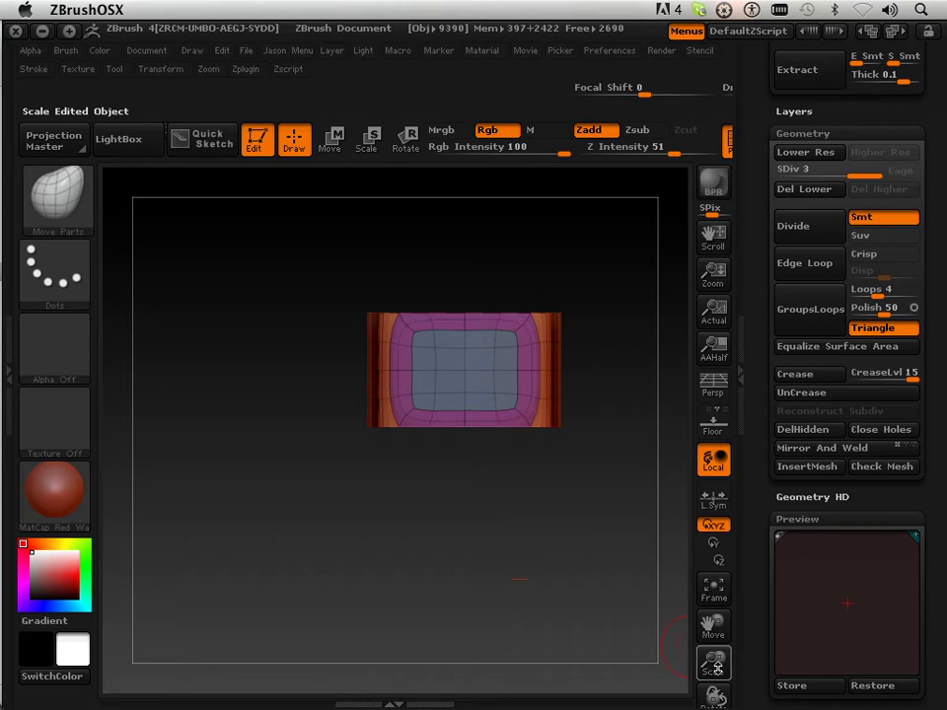
drag(717, 667, 693, 610)
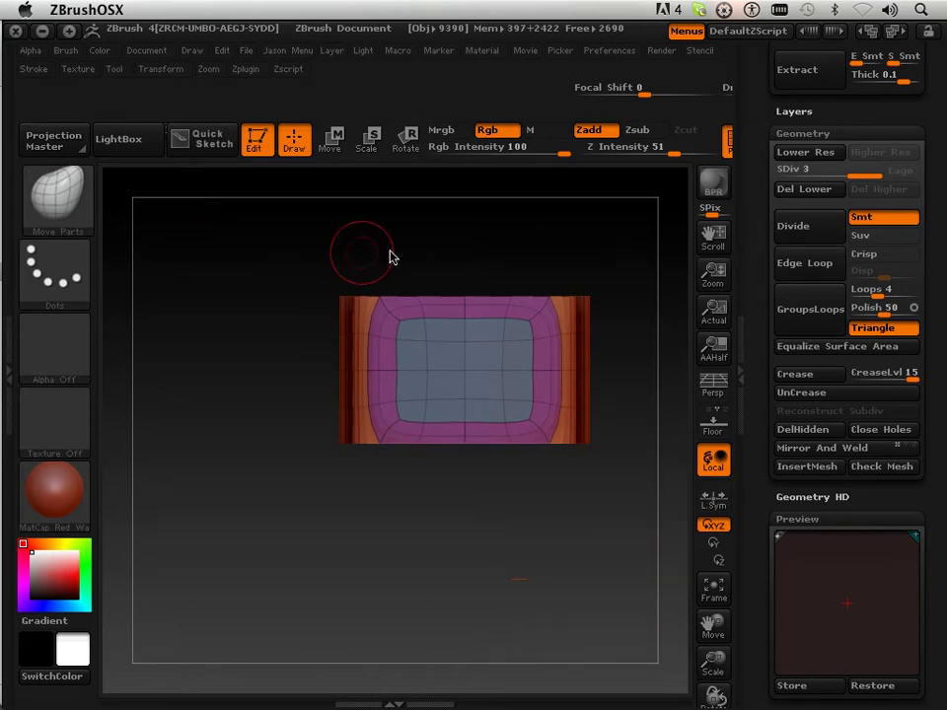
click(160, 72)
click(609, 52)
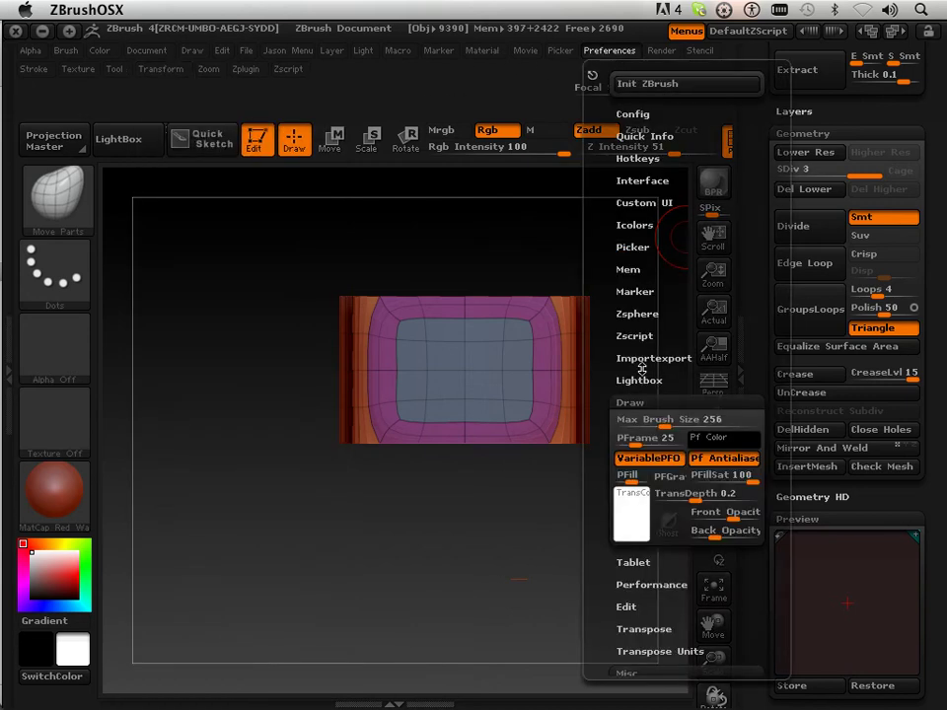
click(627, 672)
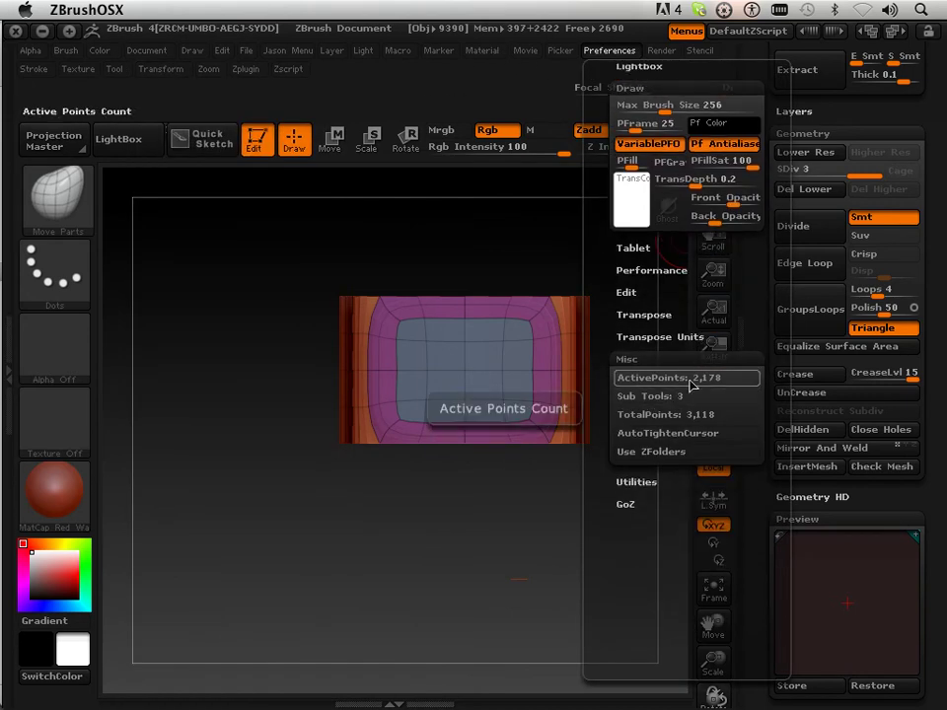
click(811, 227)
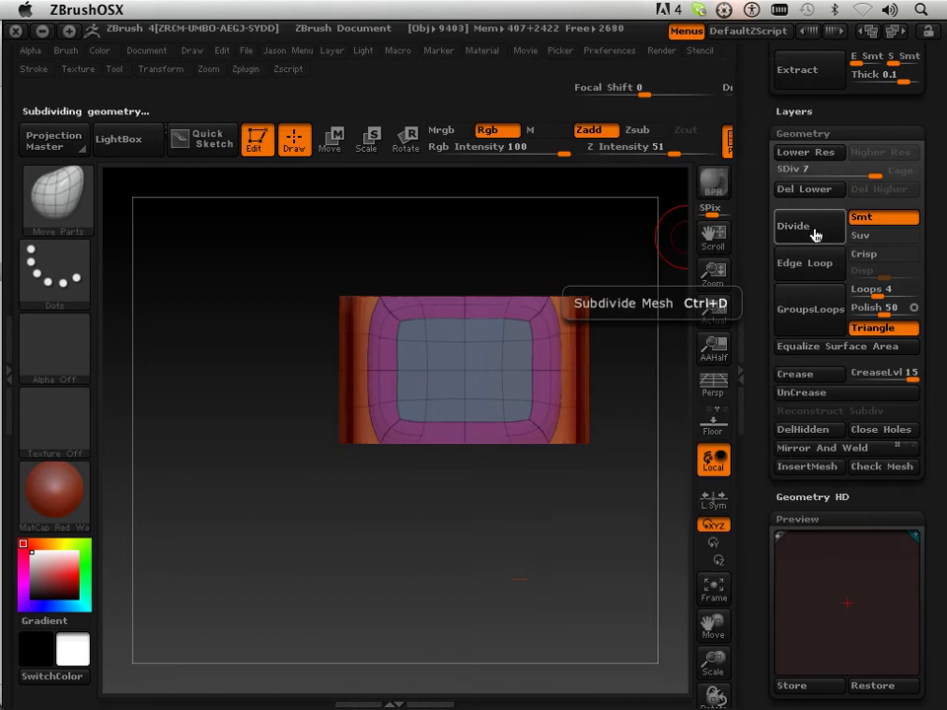
click(809, 210)
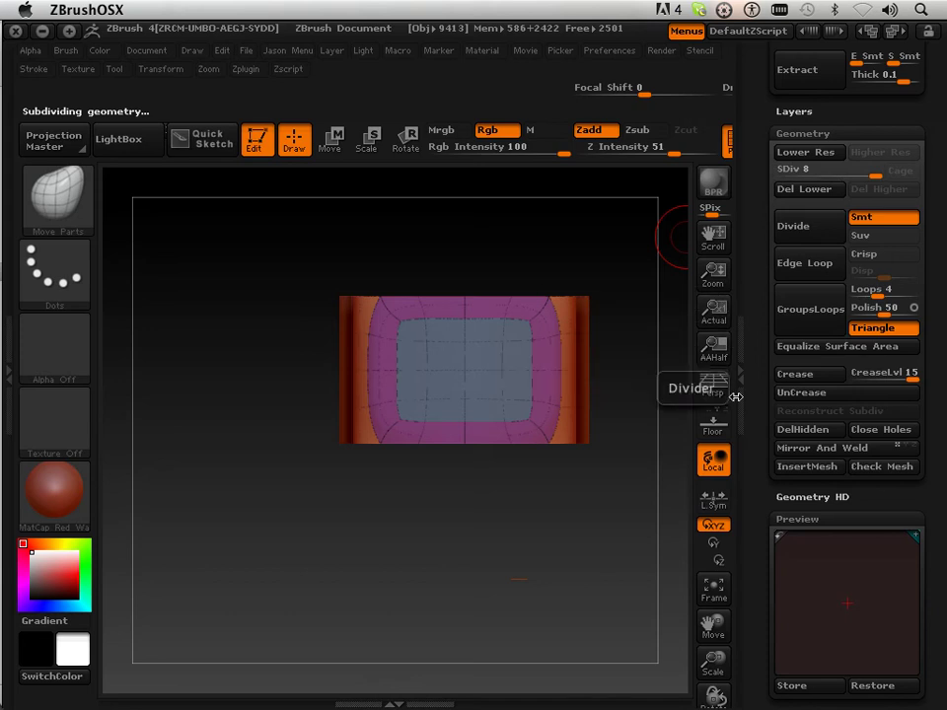
Choose ClipCircle as the clipping brush, with the grip's end face centred in the view
drag(707, 624, 687, 627)
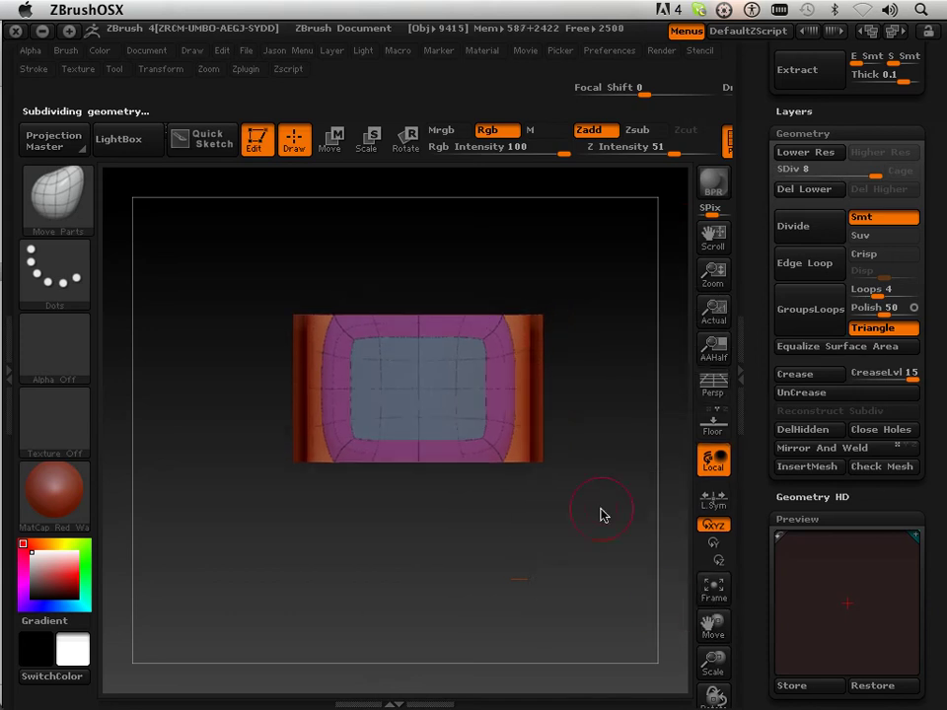
click(71, 190)
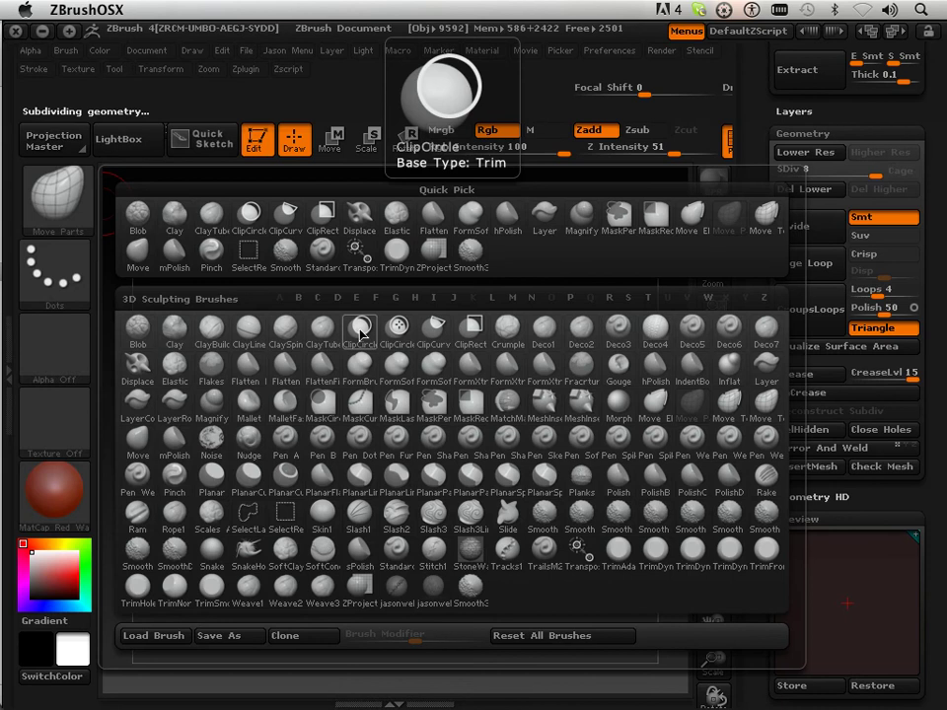
click(359, 335)
click(325, 369)
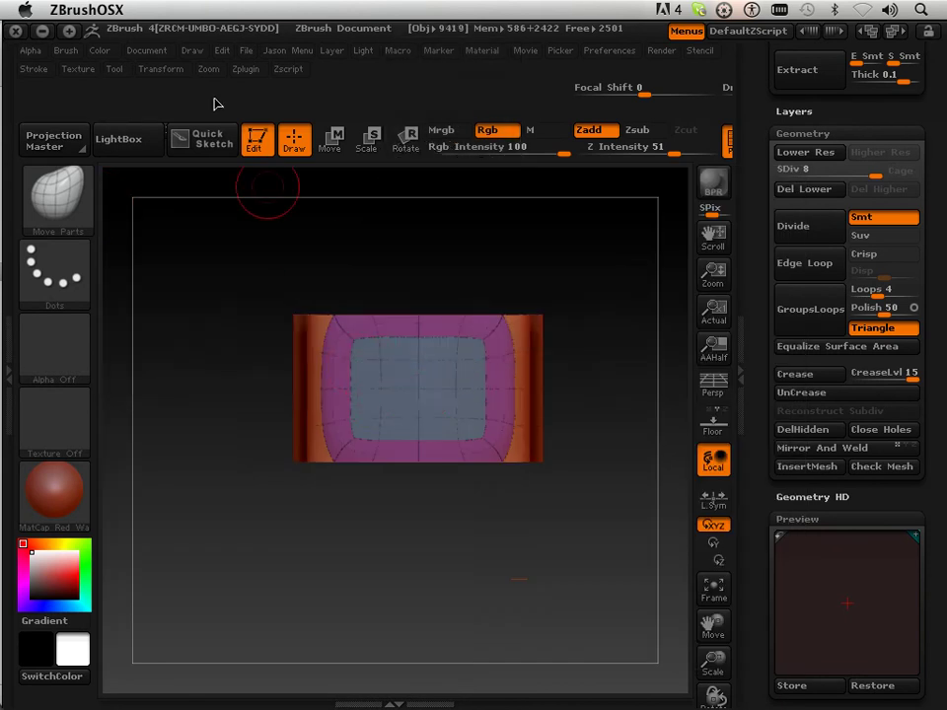
click(159, 72)
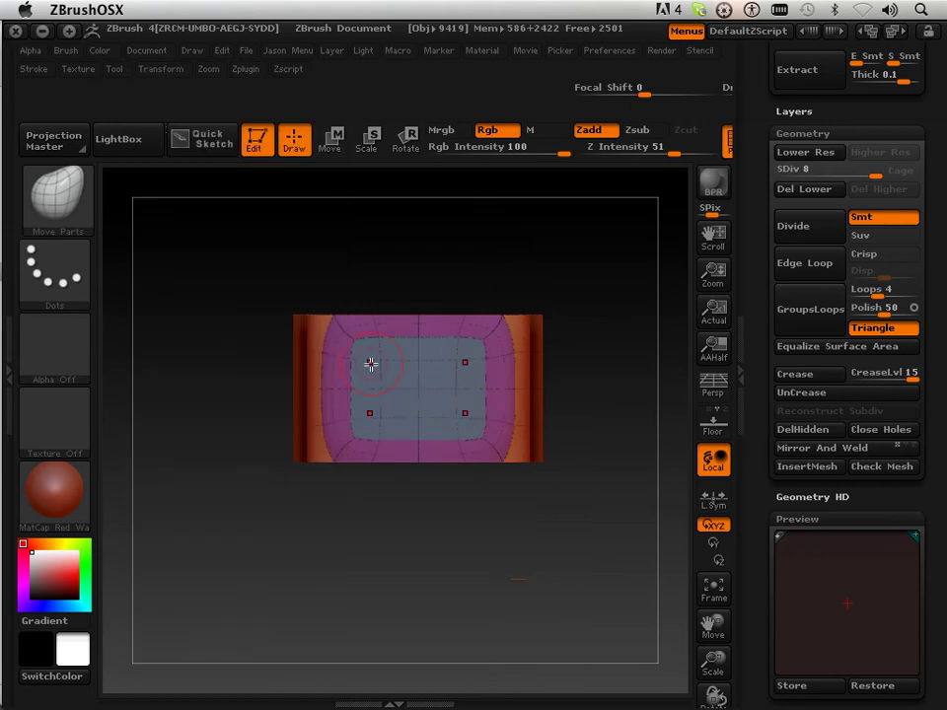
Clip the grip to an elliptical cross-section with a ClipCircle ellipse centred on its end face
key(ctrl+shift)
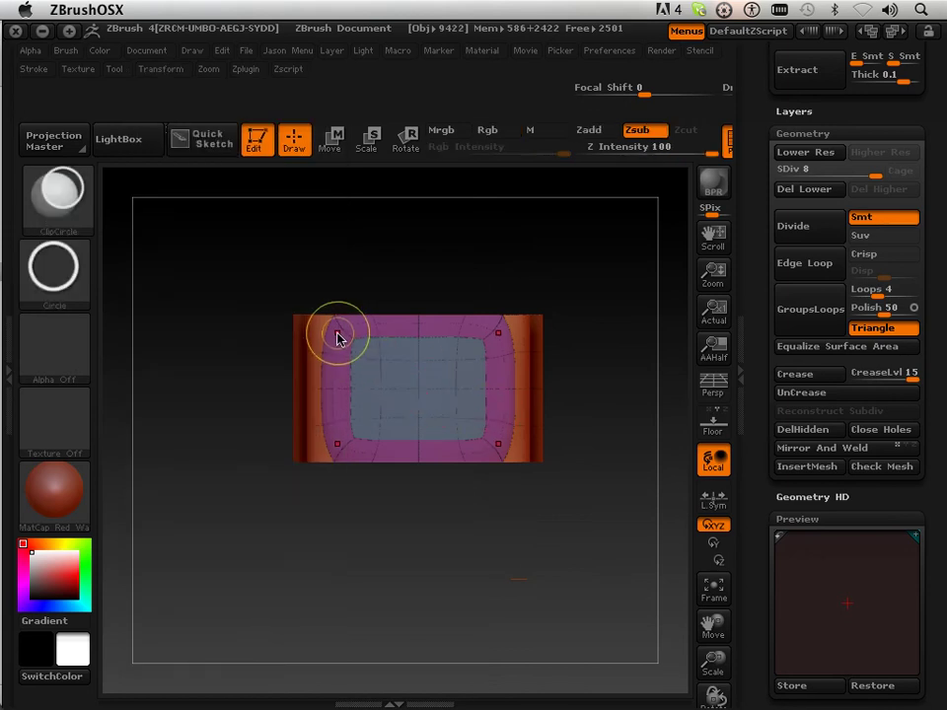
ctrl+shift+drag(321, 327, 505, 454)
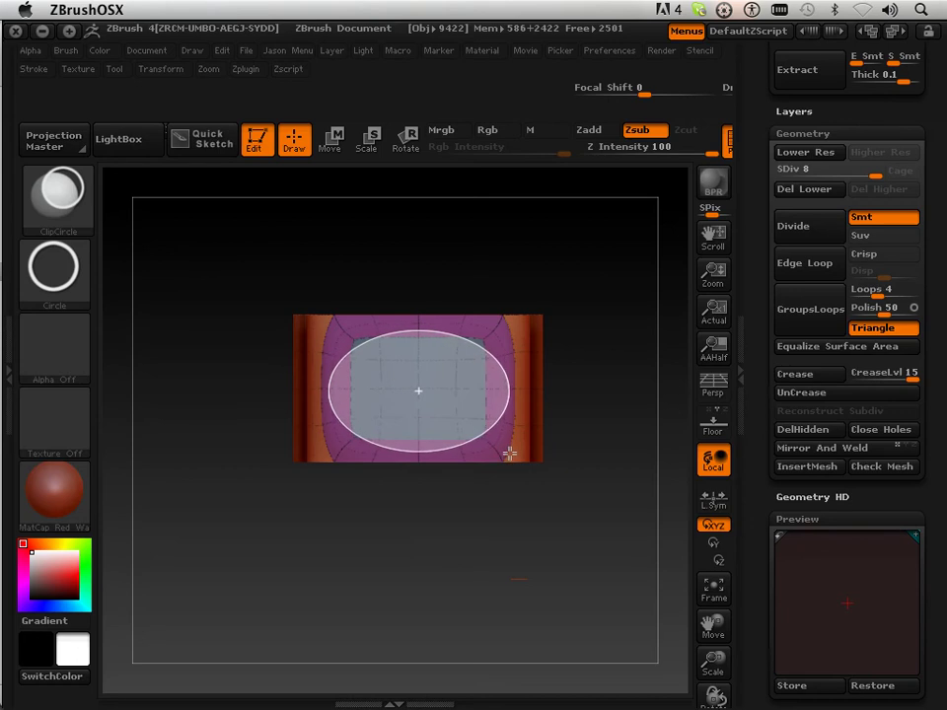
ctrl+shift+drag(510, 453, 509, 453)
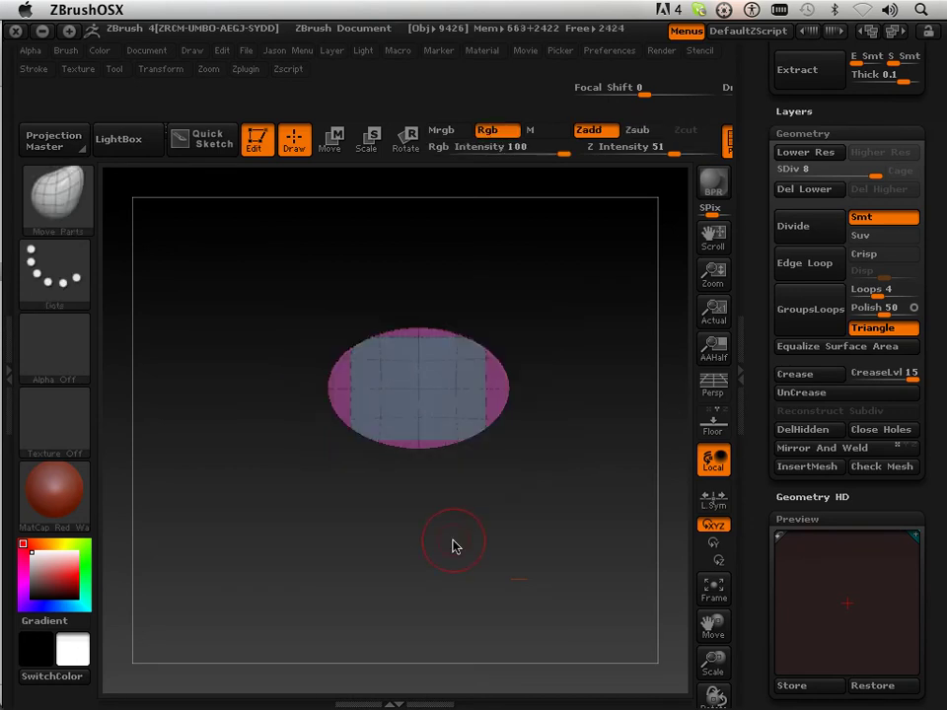
mouse_move(453, 543)
mouse_down()
mouse_move(427, 574)
mouse_move(479, 509)
mouse_move(463, 500)
mouse_up()
drag(455, 551, 482, 484)
Lower the grip's subdivision level and apply the Polish deformation several times to round off its end edges
drag(742, 560, 759, 296)
drag(783, 178, 793, 178)
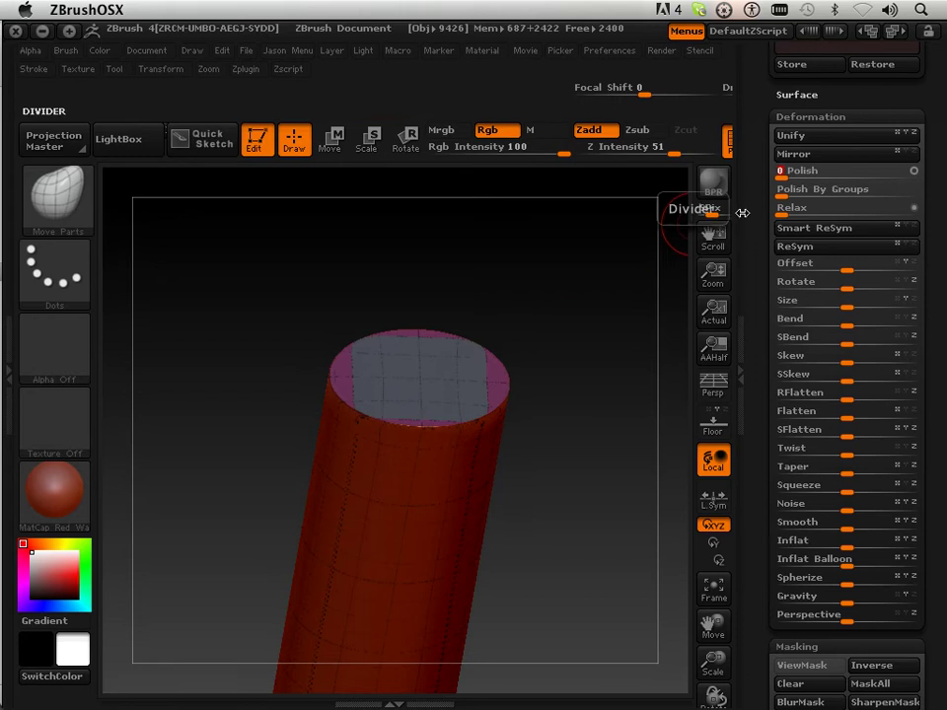
scroll(769, 333, up, 10)
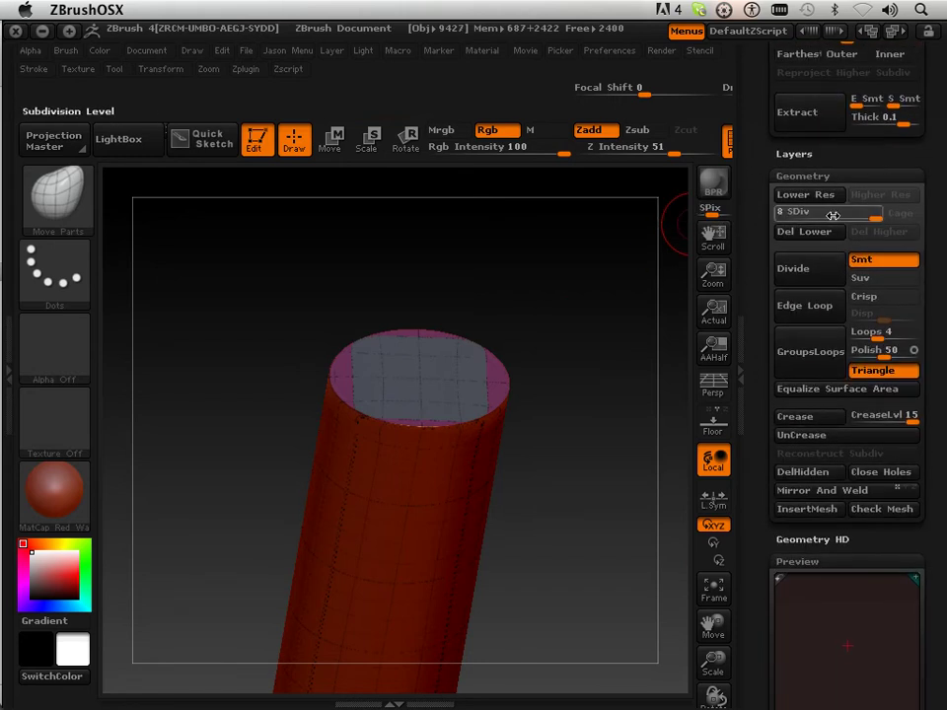
drag(835, 218, 819, 218)
scroll(756, 395, down, 10)
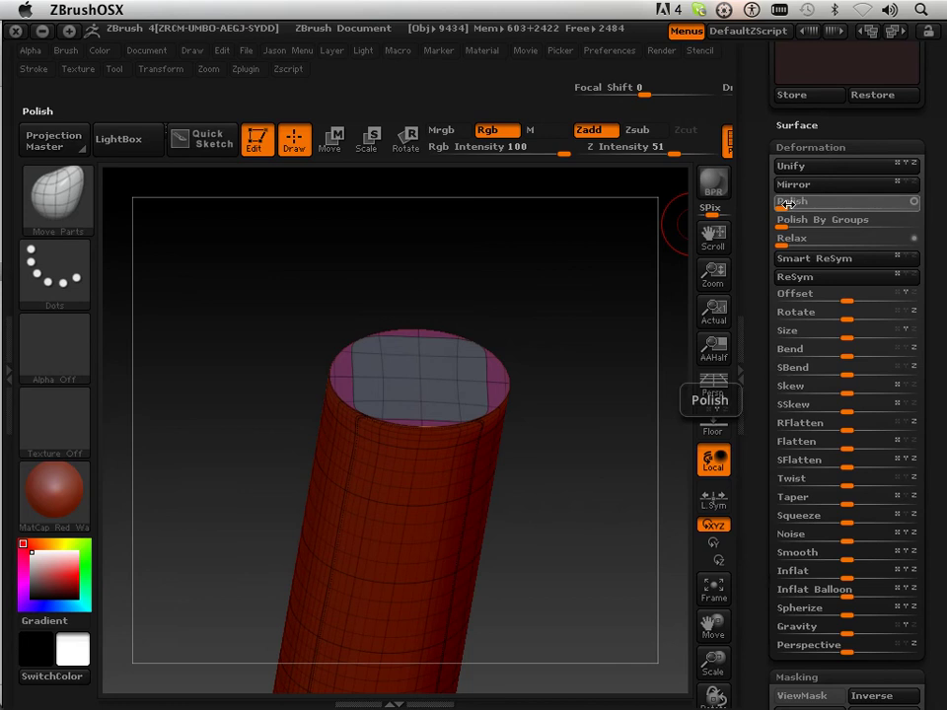
drag(791, 201, 827, 202)
click(807, 201)
click(816, 201)
drag(552, 316, 550, 478)
drag(588, 374, 617, 442)
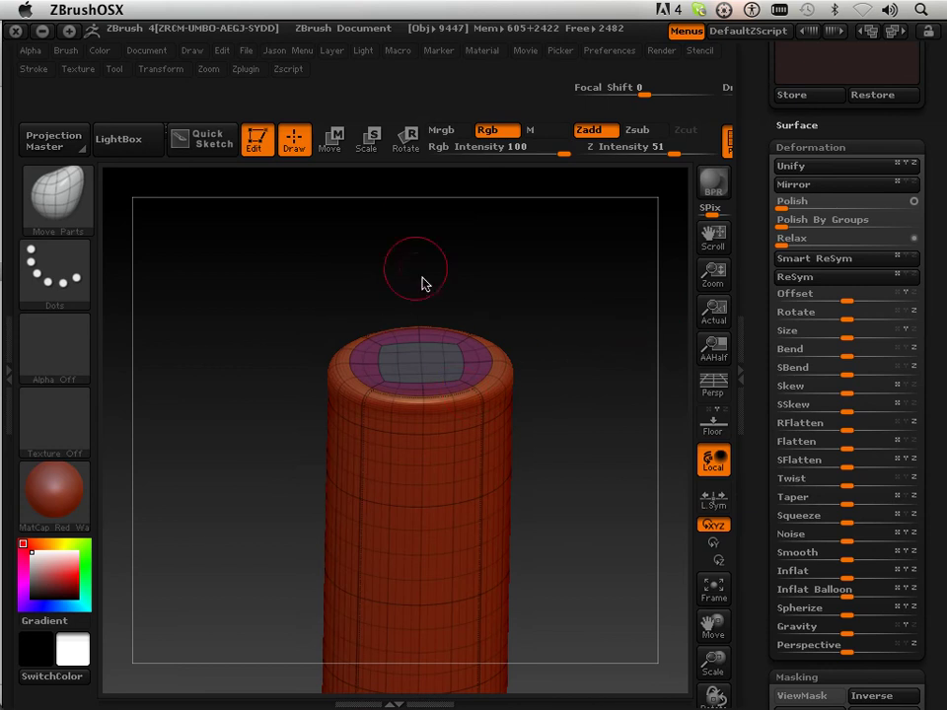
Switch to the Standard sculpting brush and view the grip from the side
click(56, 198)
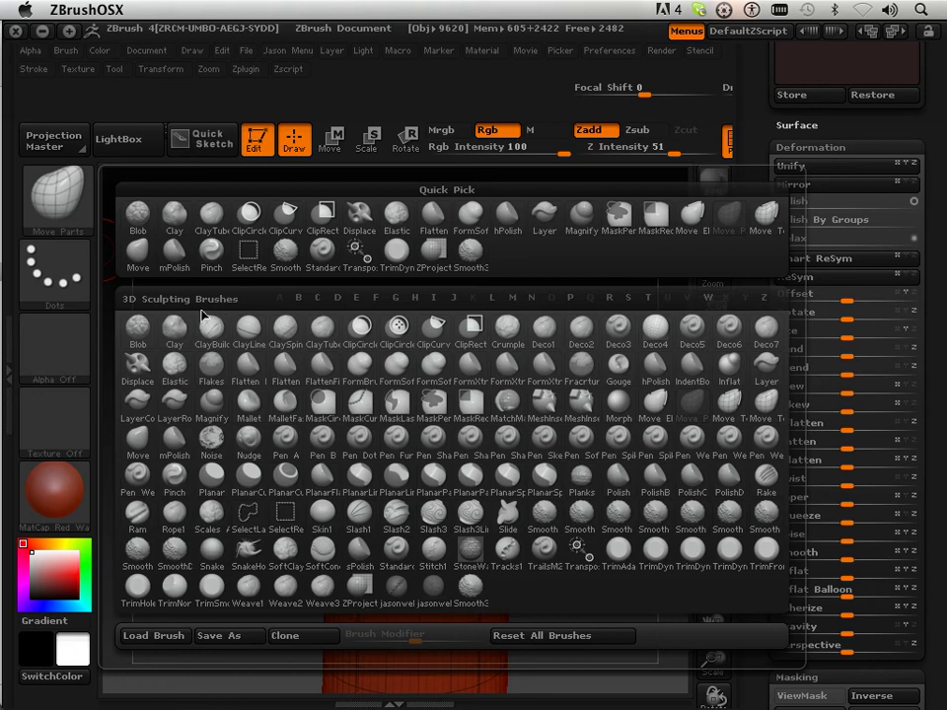
click(322, 254)
drag(569, 319, 439, 326)
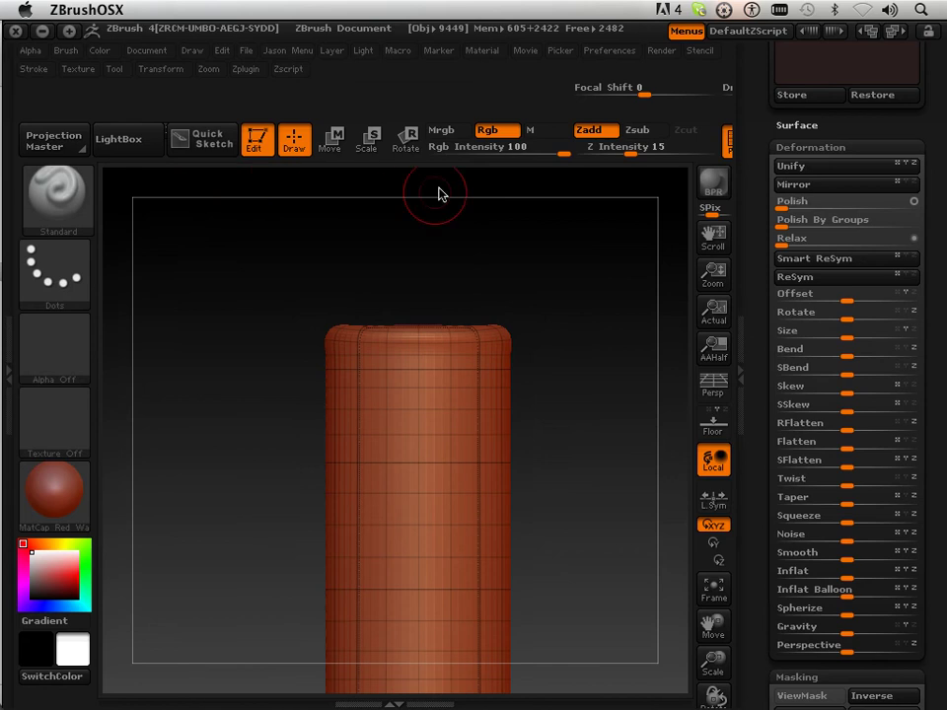
Check which symmetry axes are active for sculpting the grip
click(166, 71)
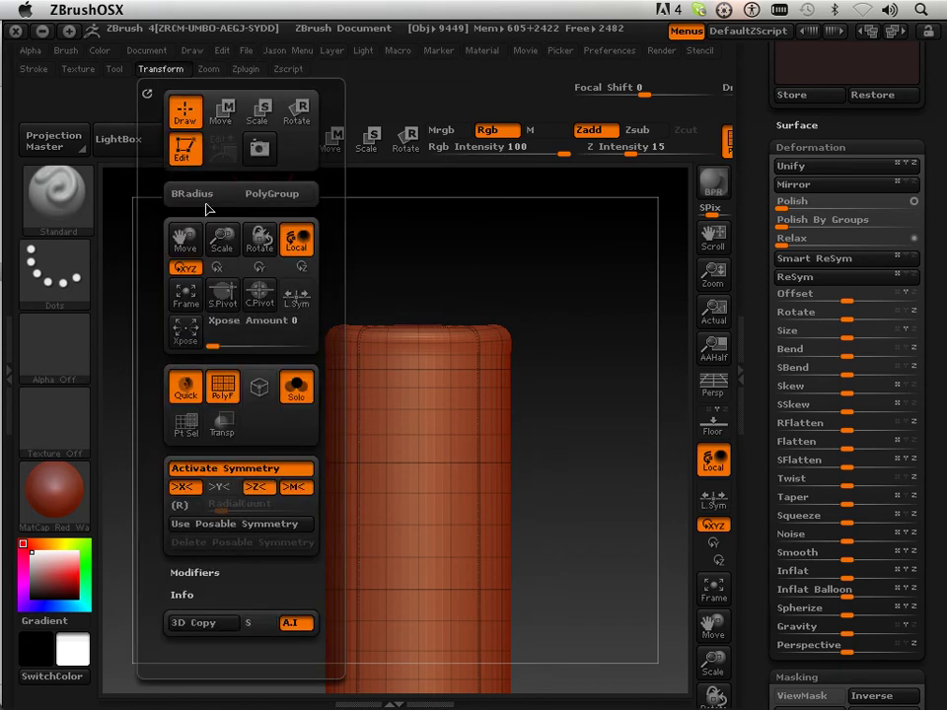
click(218, 487)
click(225, 469)
click(256, 488)
click(218, 488)
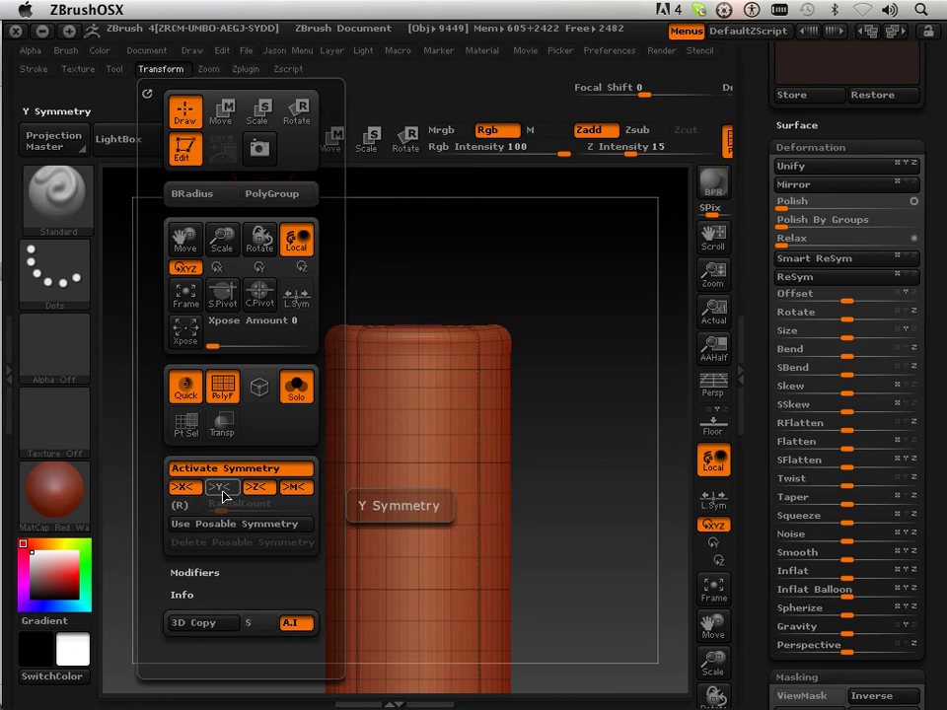
click(225, 469)
drag(535, 331, 567, 376)
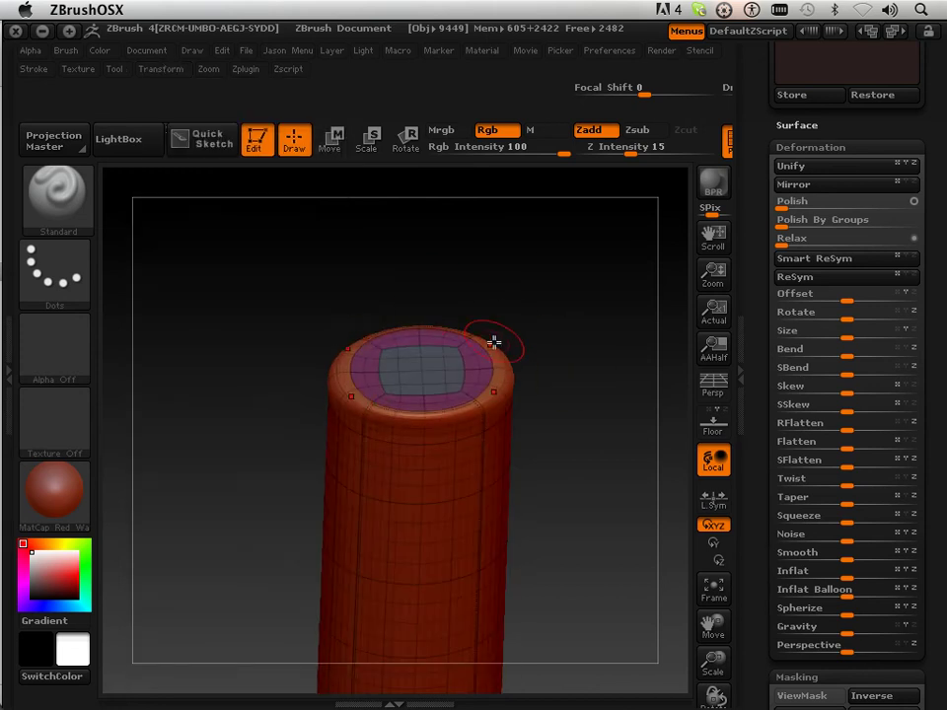
Set the symmetry to radial around the Y axis only, with a radial count of 50
drag(425, 321, 263, 287)
click(161, 69)
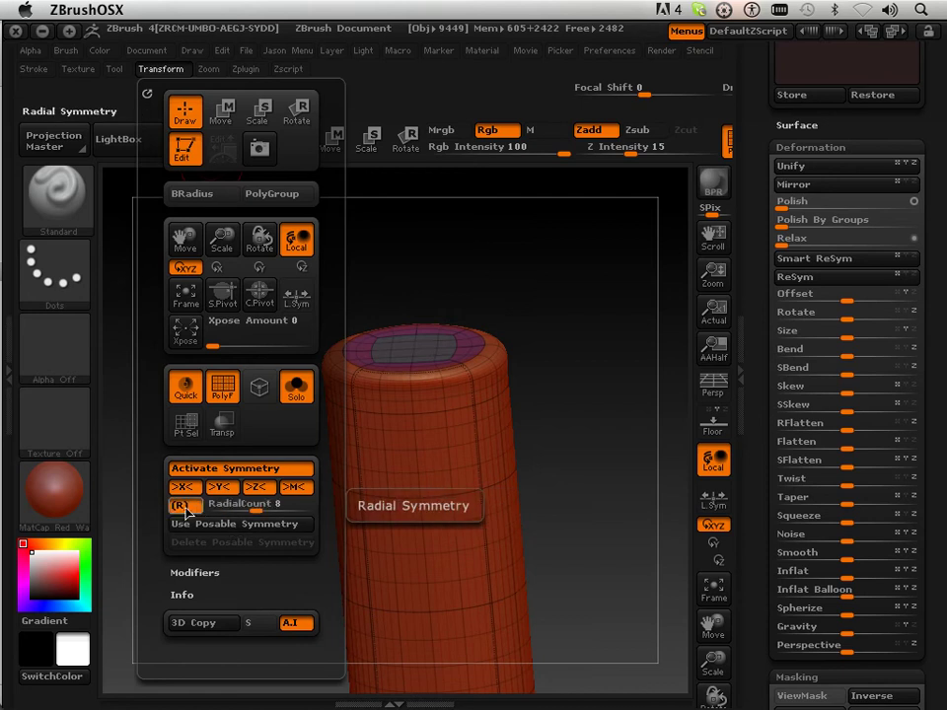
click(219, 488)
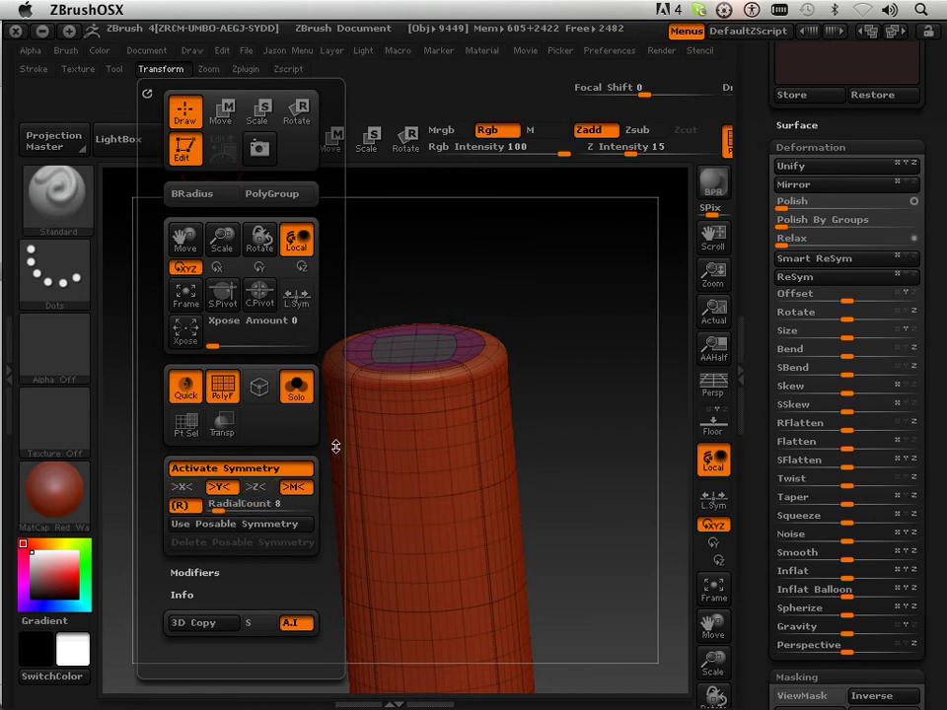
drag(235, 511, 258, 511)
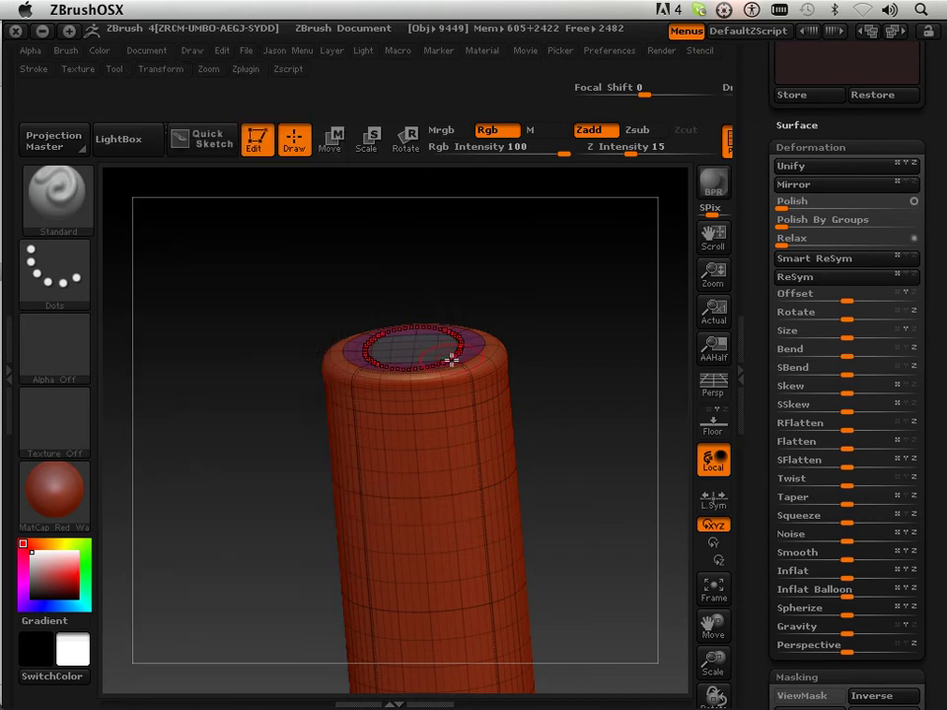
Inflate the grip along the Z axis only to make its oval end face rounder
drag(546, 353, 531, 417)
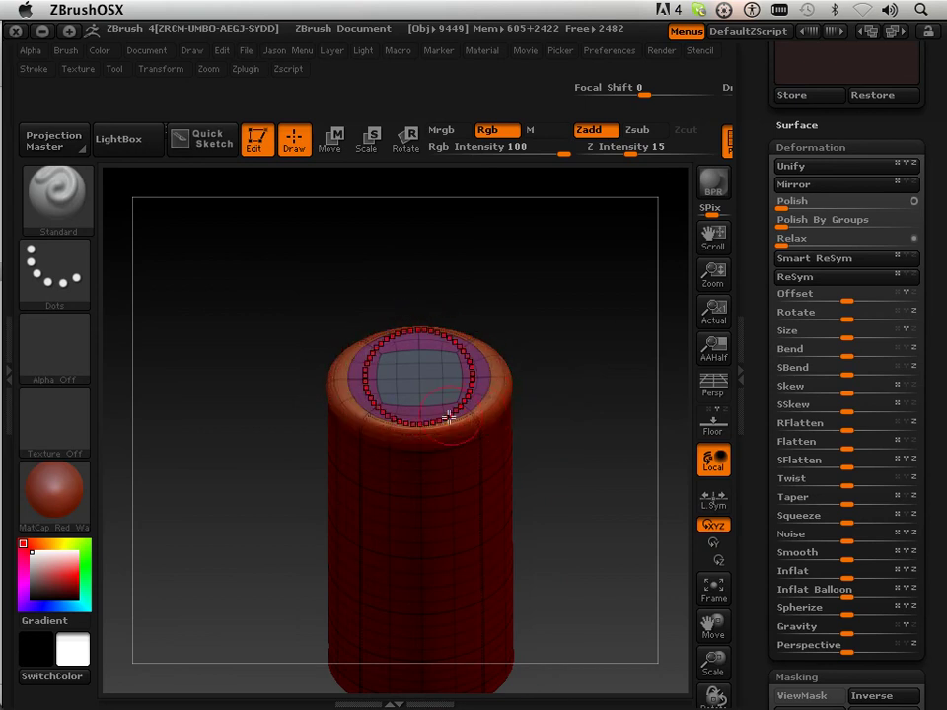
drag(452, 417, 438, 548)
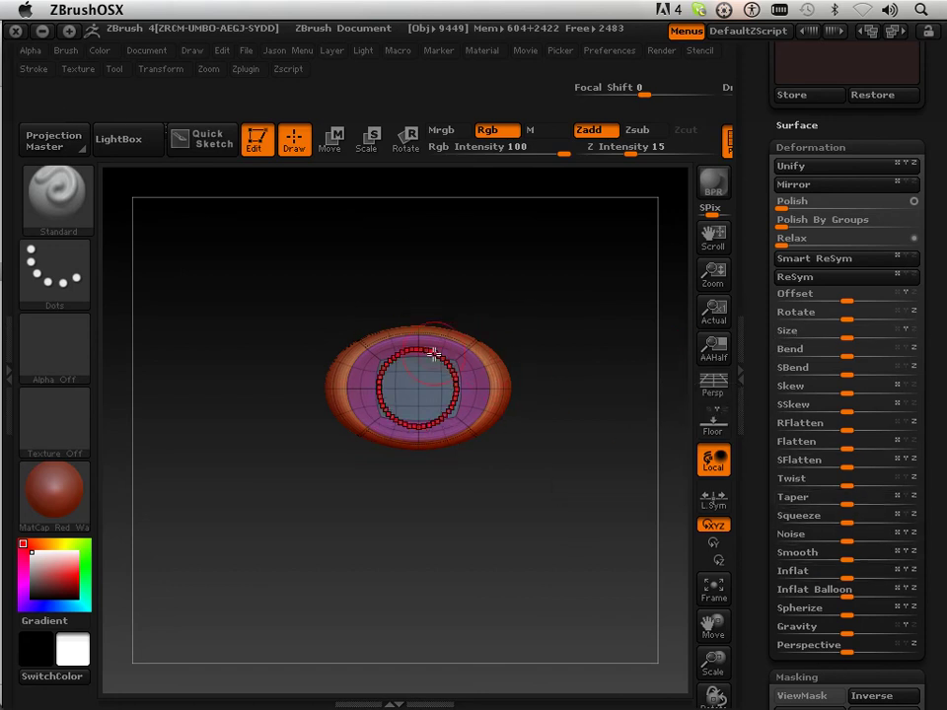
mouse_move(583, 504)
mouse_down()
mouse_move(556, 364)
mouse_move(474, 375)
mouse_move(549, 359)
mouse_move(543, 370)
mouse_up()
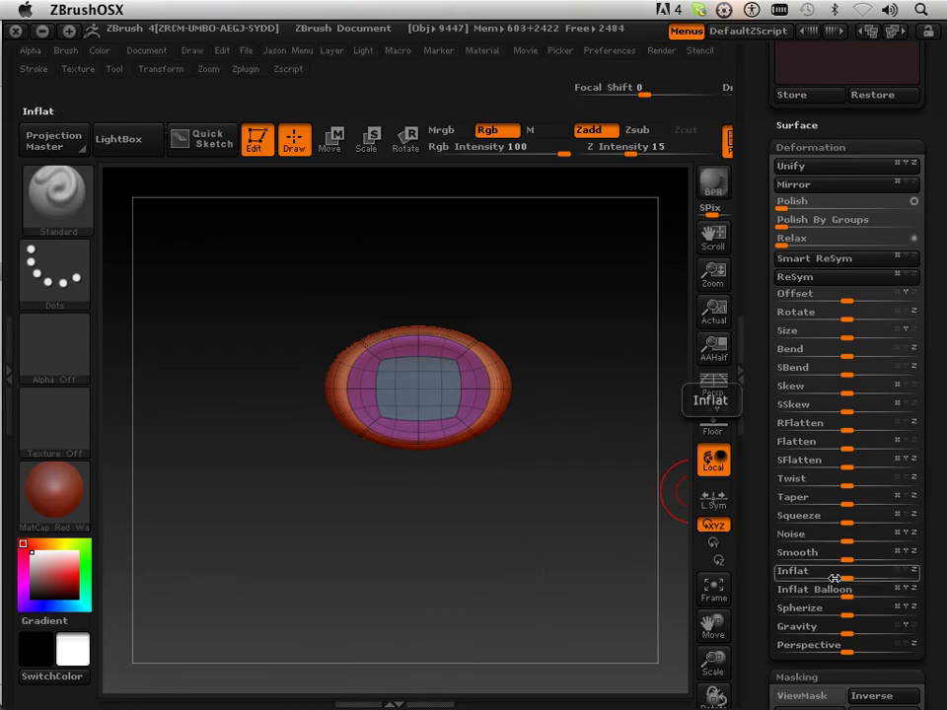
drag(848, 577, 864, 579)
drag(560, 557, 607, 545)
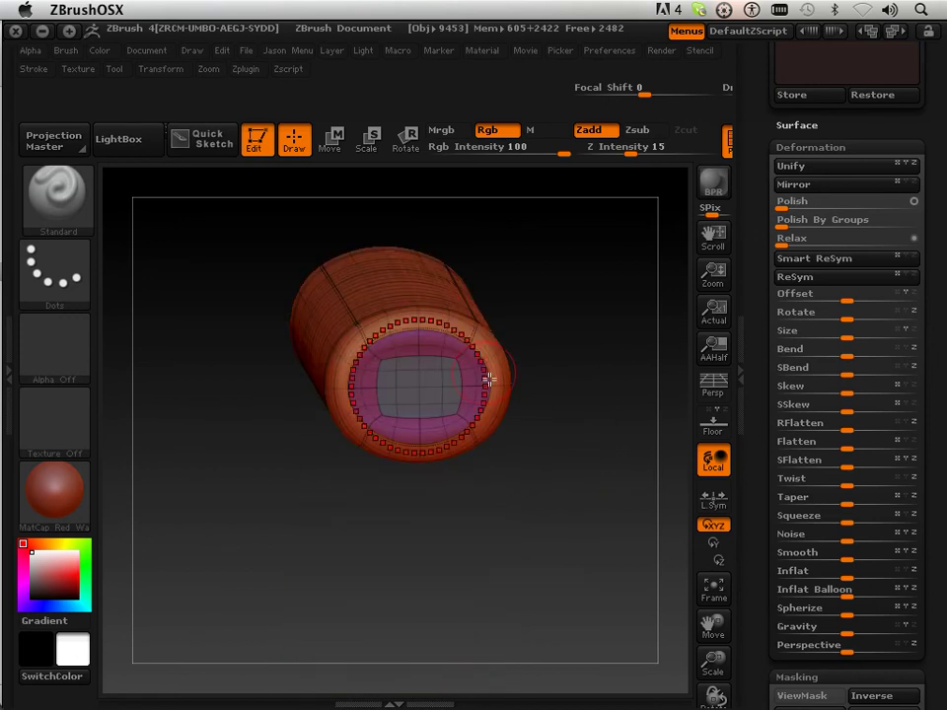
drag(539, 453, 562, 338)
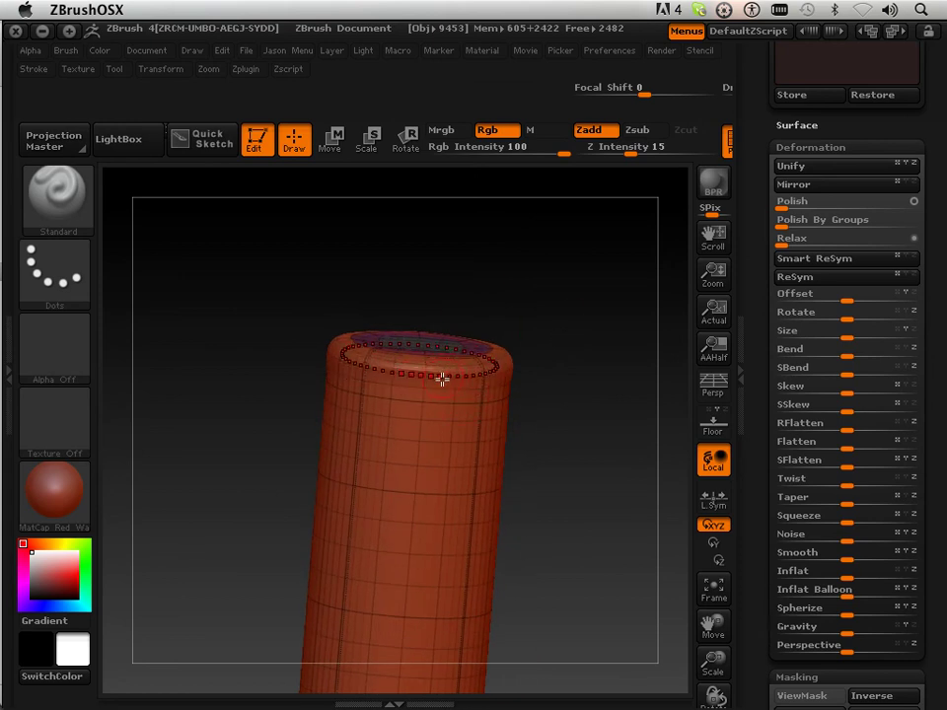
Raise the grip's subdivision level to 5
drag(569, 468, 563, 440)
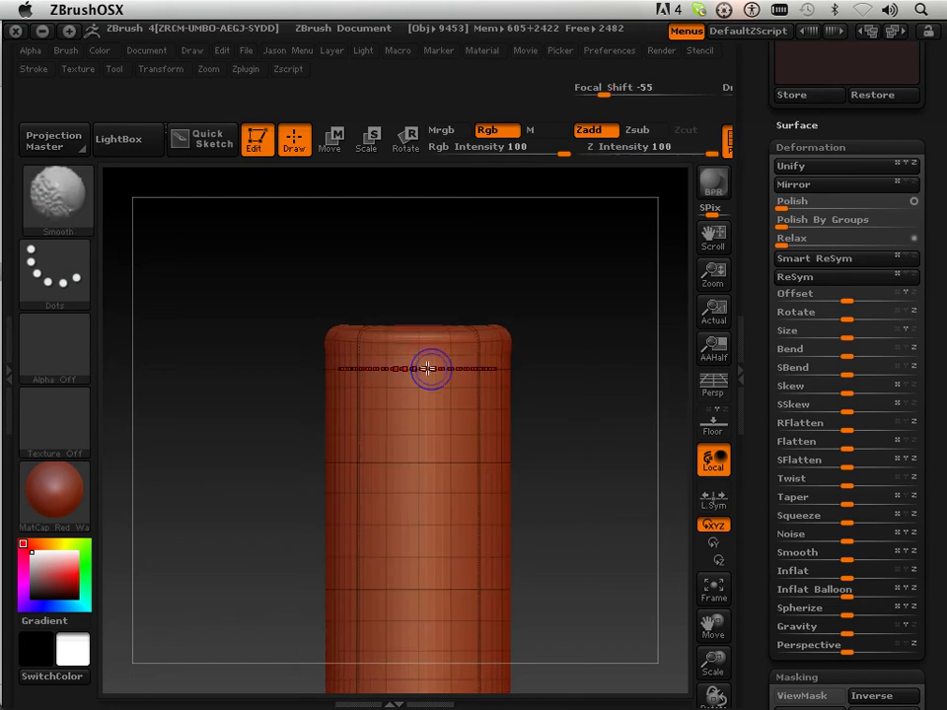
drag(768, 554, 750, 579)
scroll(750, 259, up, 8)
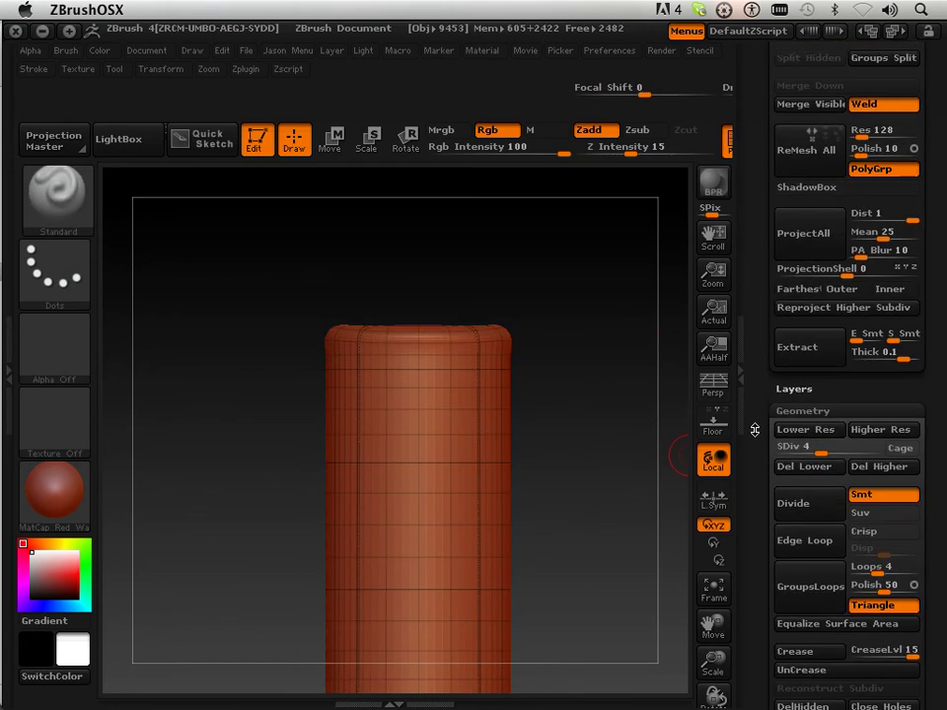
drag(815, 421, 840, 422)
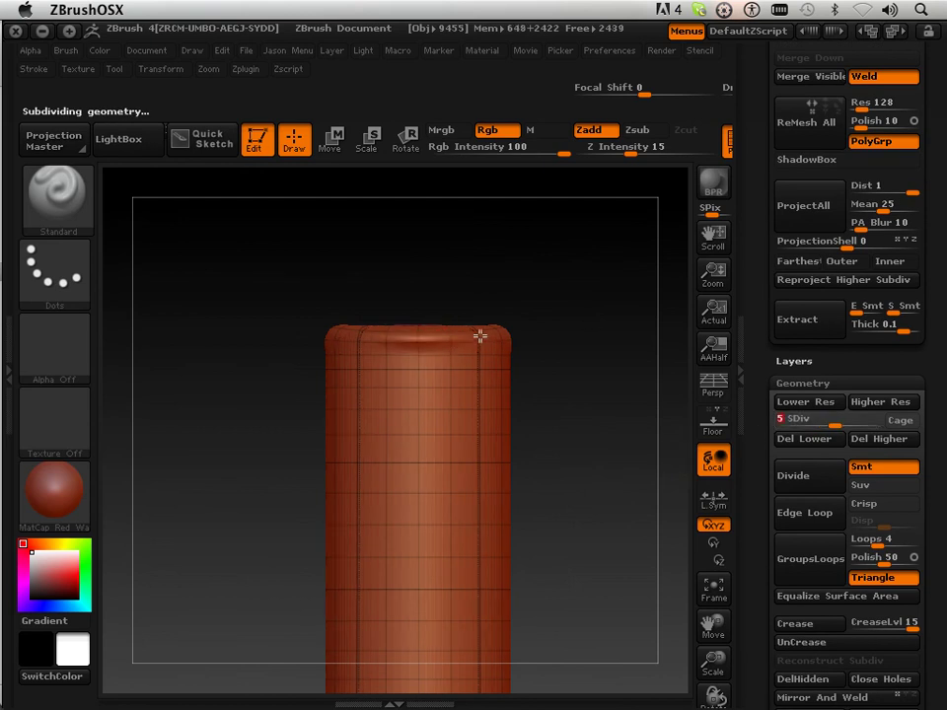
Sculpt evenly spaced raised rings around the upper part of the grip with the Standard brush
mouse_move(413, 380)
mouse_down()
mouse_move(431, 380)
mouse_move(429, 371)
mouse_up()
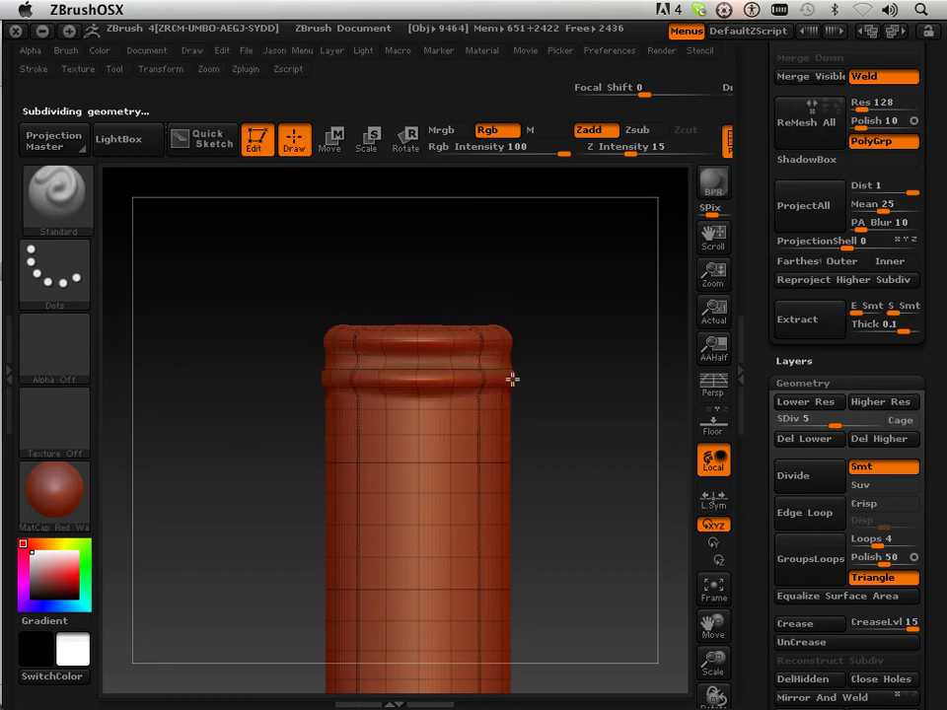
drag(498, 417, 505, 415)
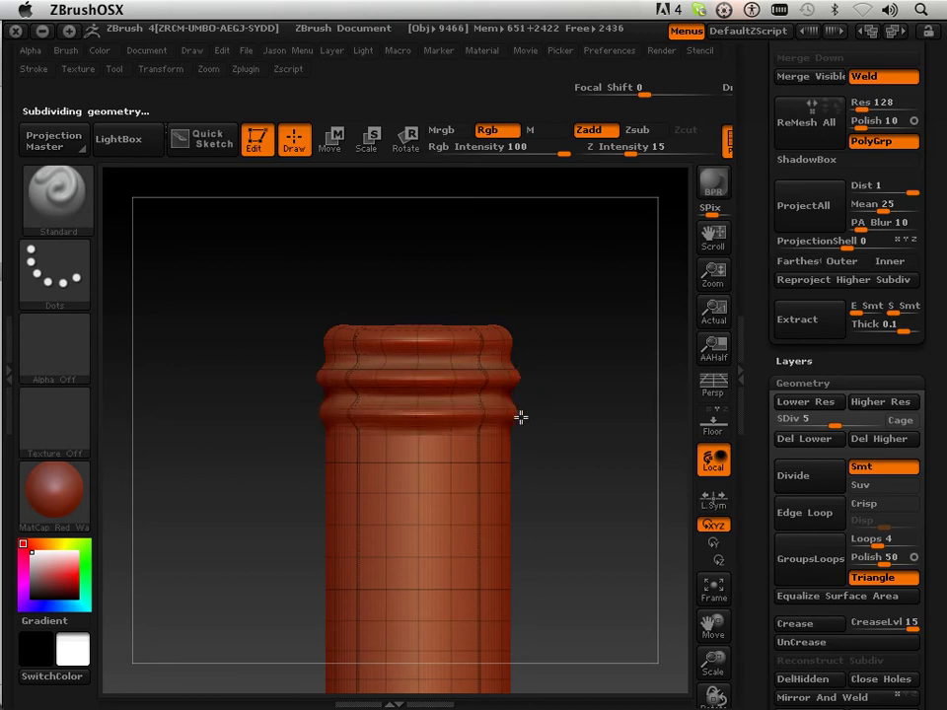
drag(490, 464, 514, 453)
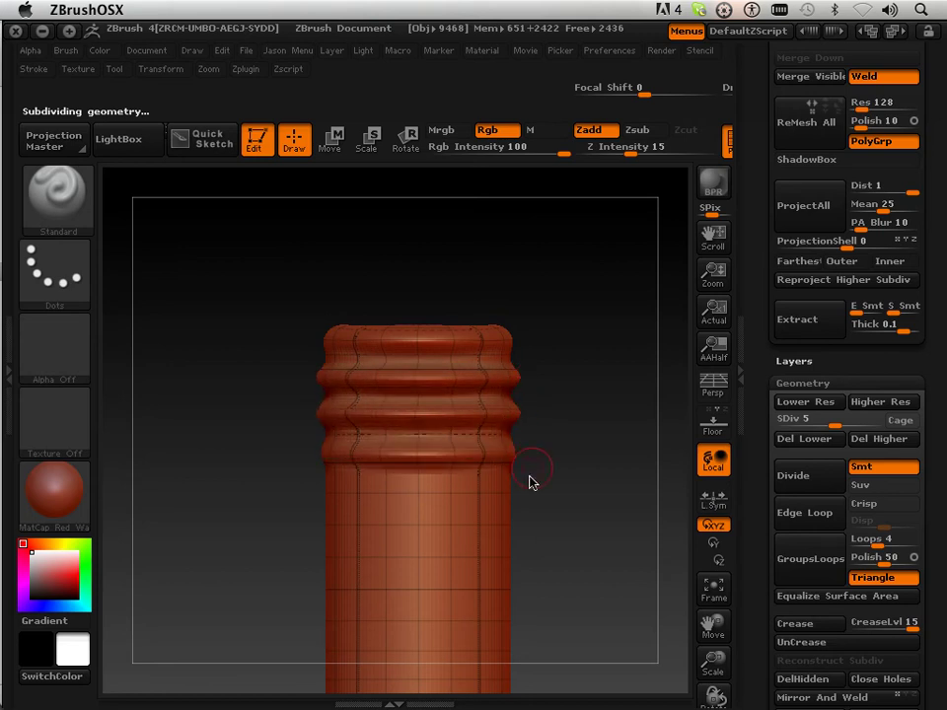
click(506, 493)
drag(328, 537, 504, 537)
click(503, 531)
drag(328, 569, 501, 569)
click(503, 572)
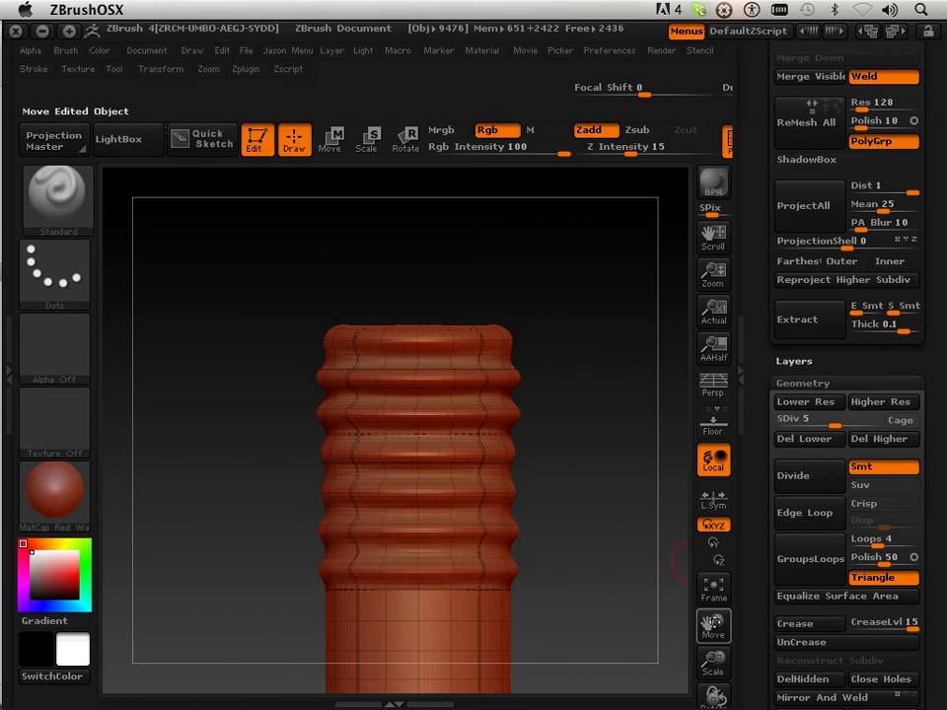
Continue sculpting evenly spaced raised rings around the middle of the grip
drag(713, 624, 710, 561)
drag(528, 521, 549, 520)
drag(525, 560, 537, 564)
drag(525, 611, 543, 610)
Sculpt the remaining raised rings around the lower part of the grip, down to its bottom end
drag(704, 622, 732, 452)
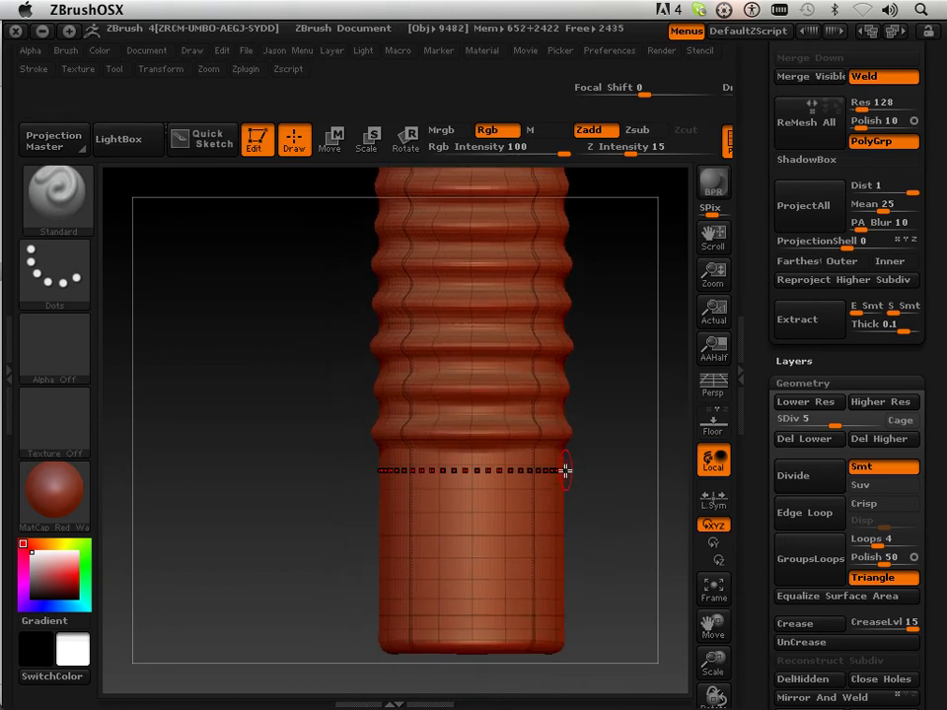
click(559, 470)
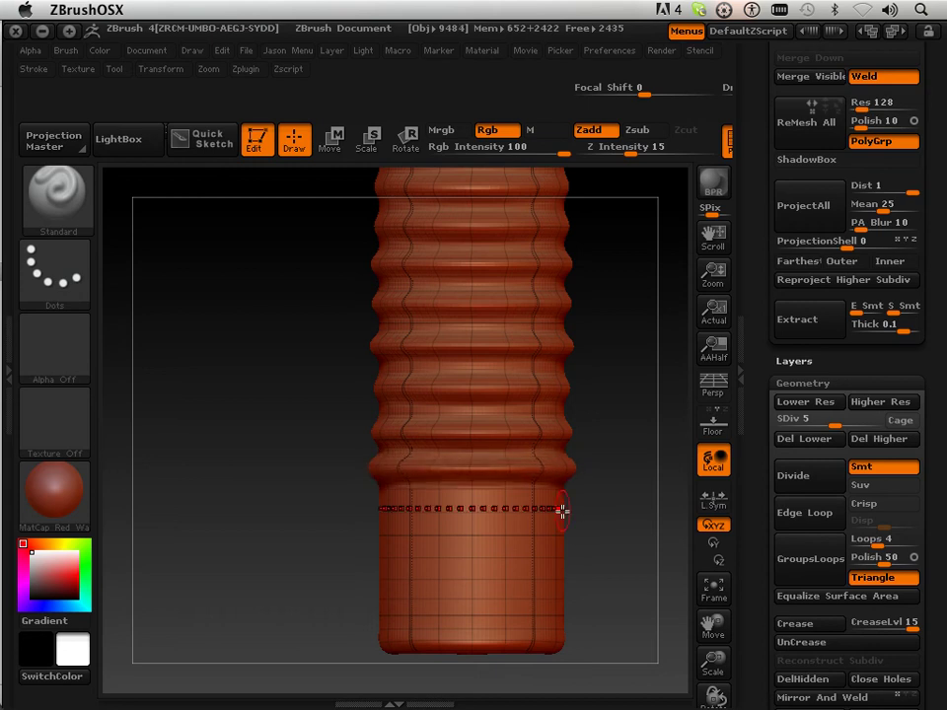
click(563, 506)
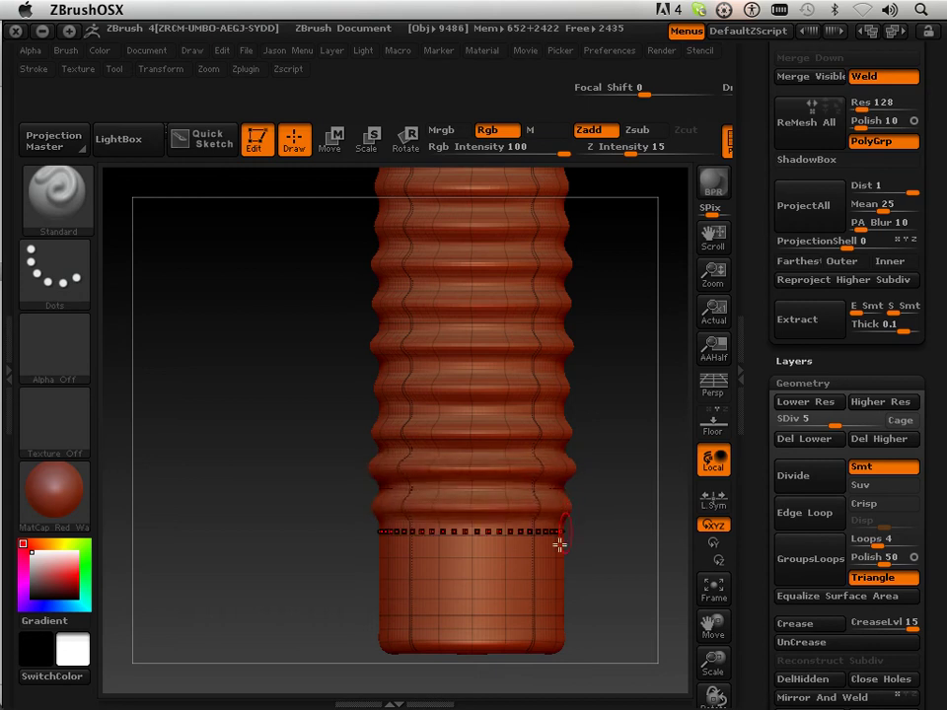
click(562, 555)
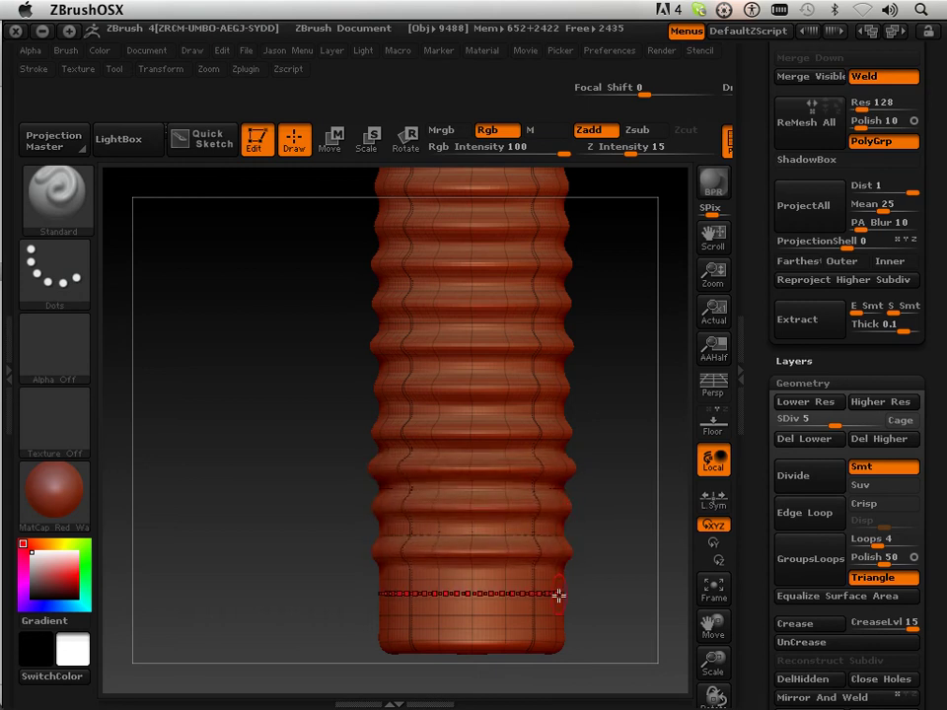
click(563, 591)
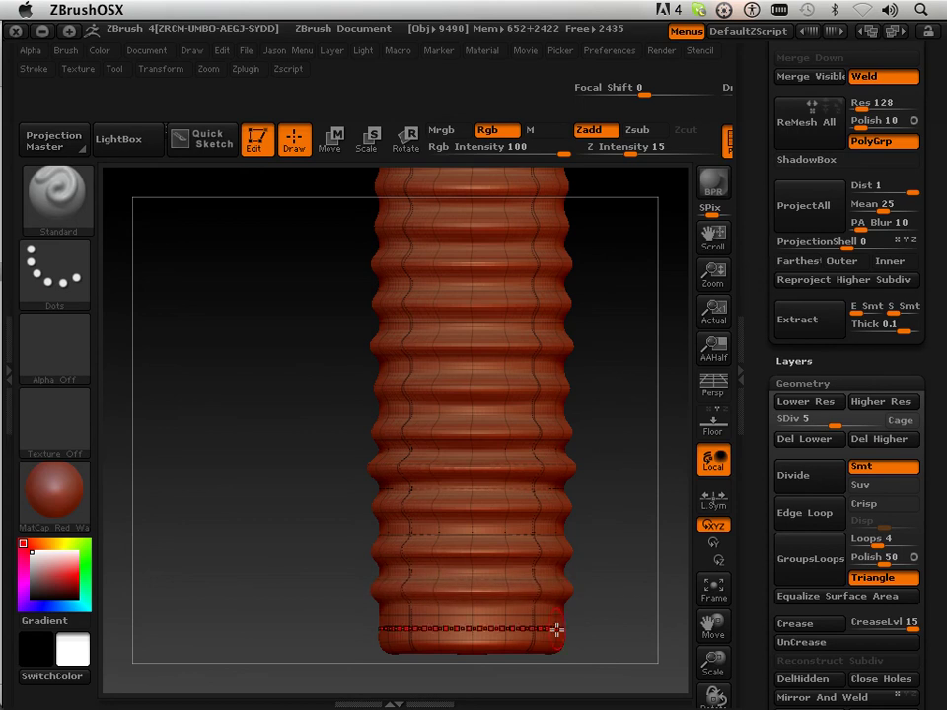
Choose the ClipRect brush as the clipping tool, with the whole ringed grip in view
drag(634, 574, 569, 572)
drag(715, 664, 640, 623)
click(67, 215)
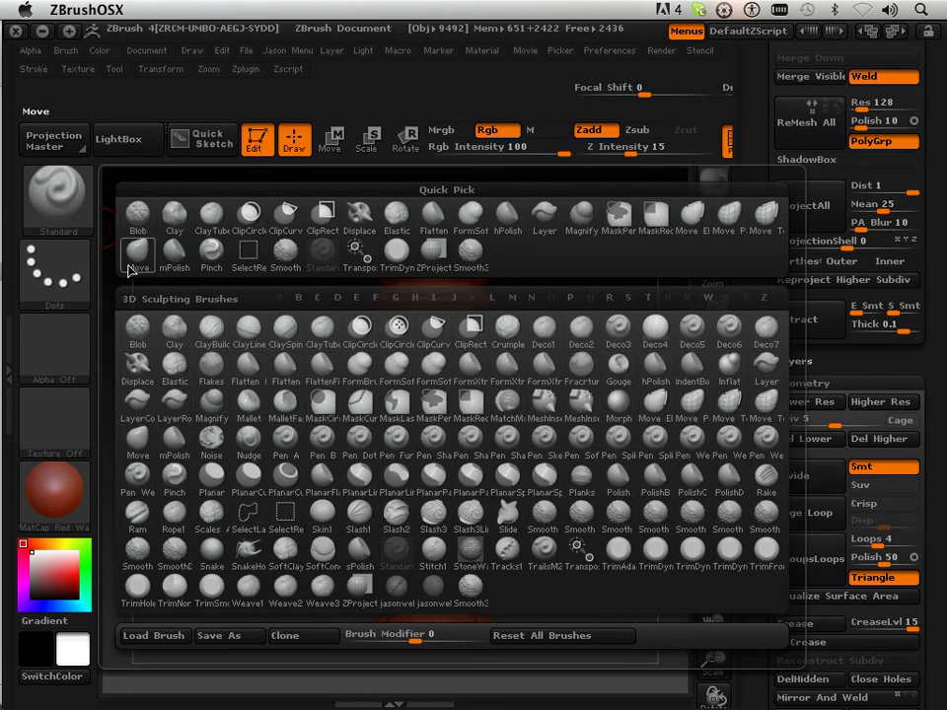
click(473, 326)
click(401, 366)
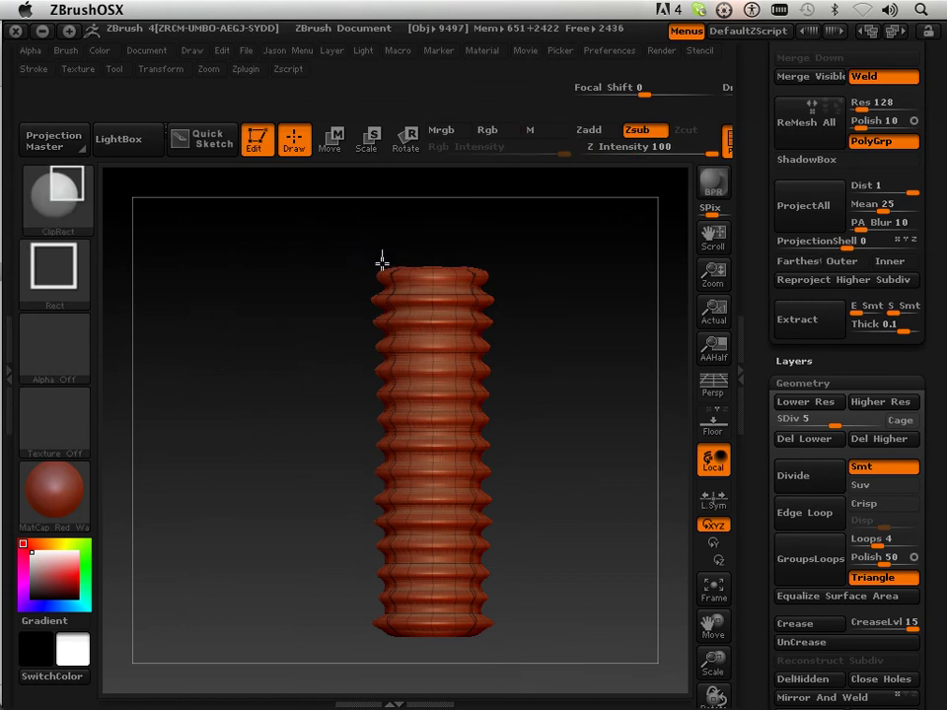
Try to trim the protruding rings with a ClipRect rectangle drawn over the full length of the grip
ctrl+shift+drag(382, 279, 485, 639)
drag(269, 518, 459, 518)
key(ctrl)
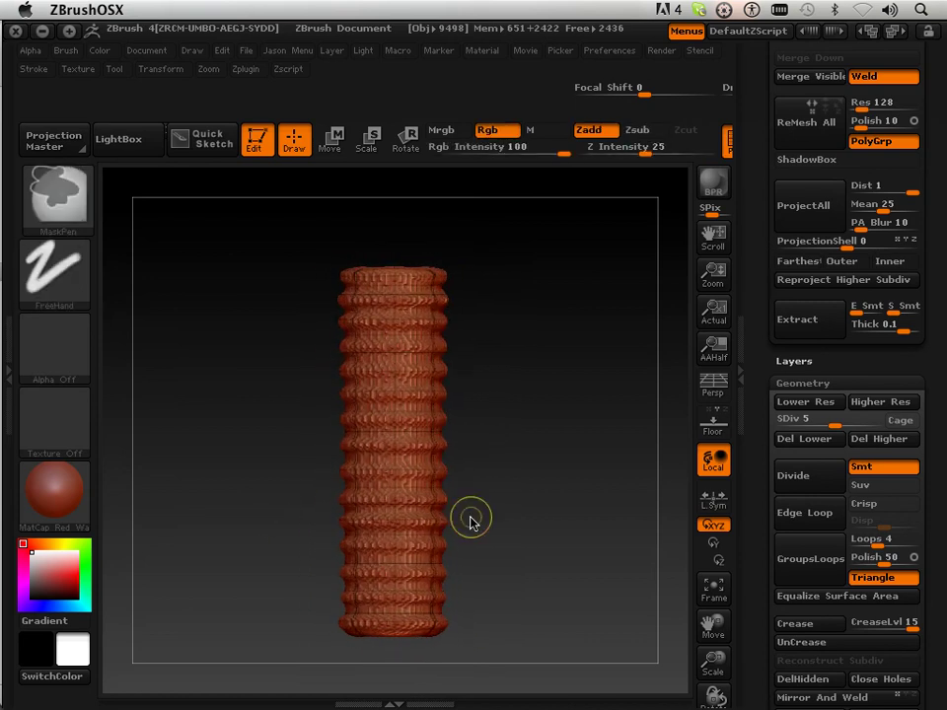
Turn off radial and Y symmetry and enable X and Z symmetry instead
click(161, 70)
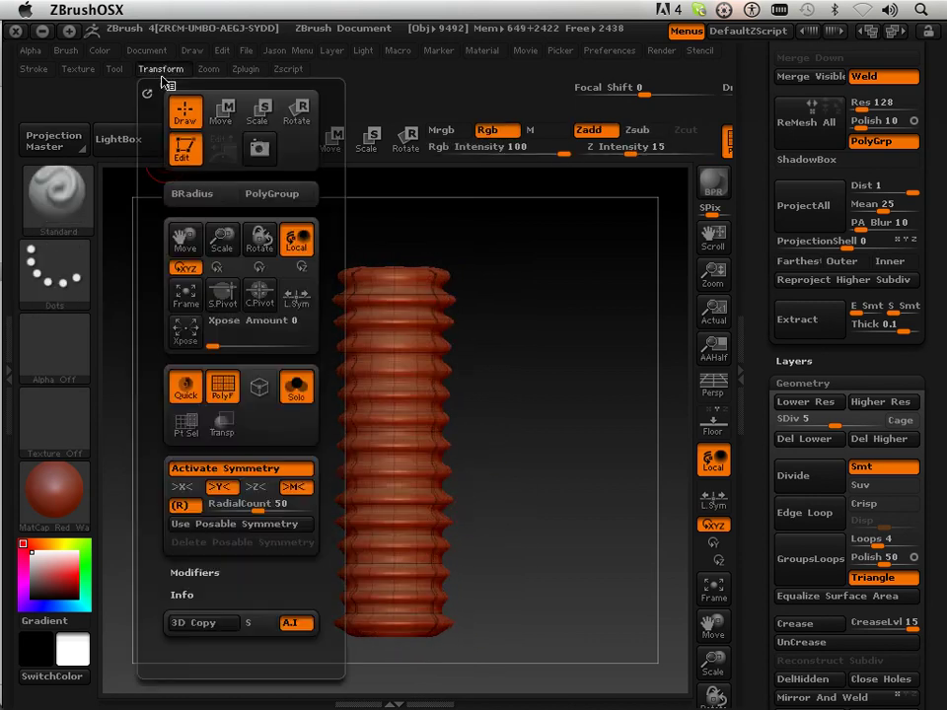
click(198, 491)
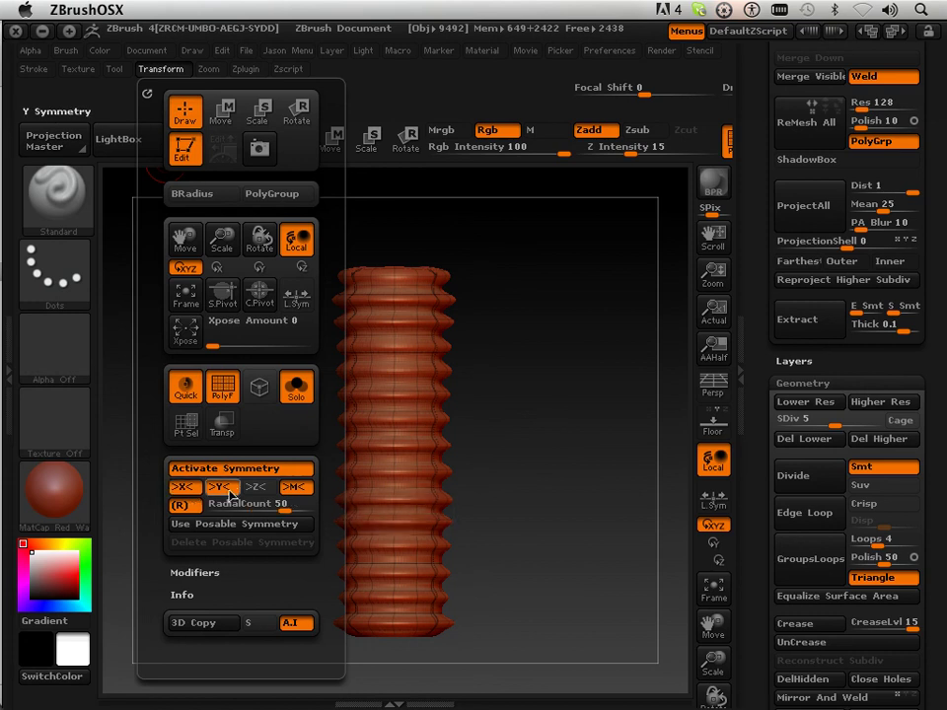
click(254, 491)
click(222, 491)
click(182, 506)
Clip the protruding ring crests with ClipRect rectangles from several sides of the grip, leaving flat oval facets
mouse_move(562, 387)
mouse_down()
mouse_move(431, 387)
mouse_move(443, 580)
mouse_move(483, 645)
mouse_up()
key(ctrl+shift)
mouse_move(510, 583)
mouse_down()
mouse_move(583, 533)
mouse_move(563, 496)
mouse_move(591, 509)
mouse_move(479, 408)
mouse_up()
key(ctrl+shift)
mouse_move(310, 330)
ctrl+shift+mouse_down()
mouse_move(363, 517)
mouse_move(417, 636)
ctrl+shift+mouse_up()
mouse_move(440, 534)
mouse_down()
mouse_move(498, 489)
mouse_move(548, 485)
mouse_up()
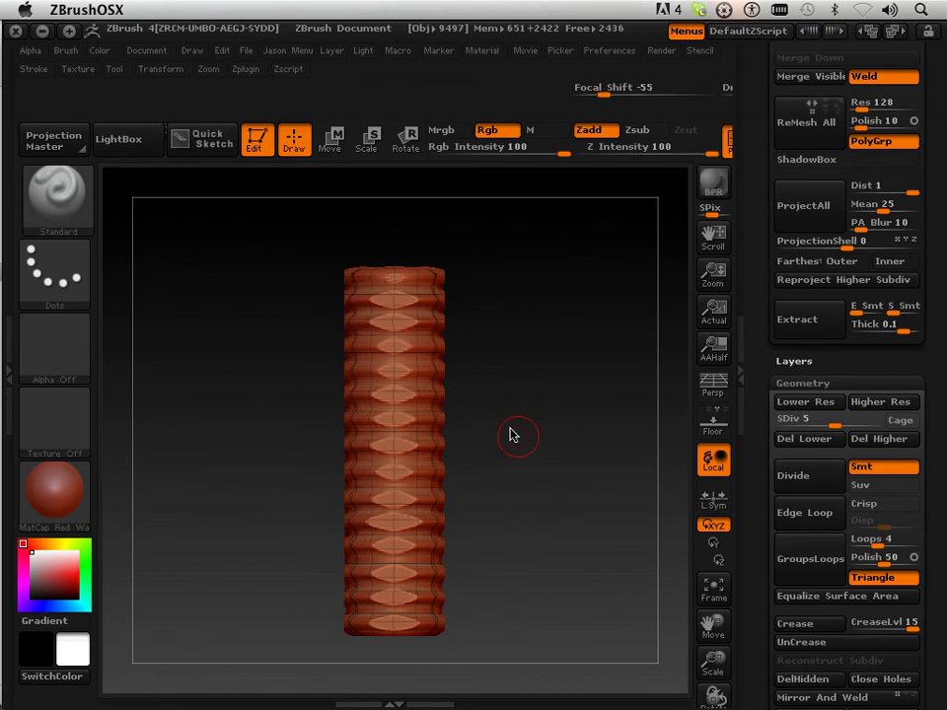
drag(511, 427, 604, 422)
drag(533, 416, 442, 416)
Subdivide the grip up to level 8, with its top end in view
drag(714, 659, 588, 581)
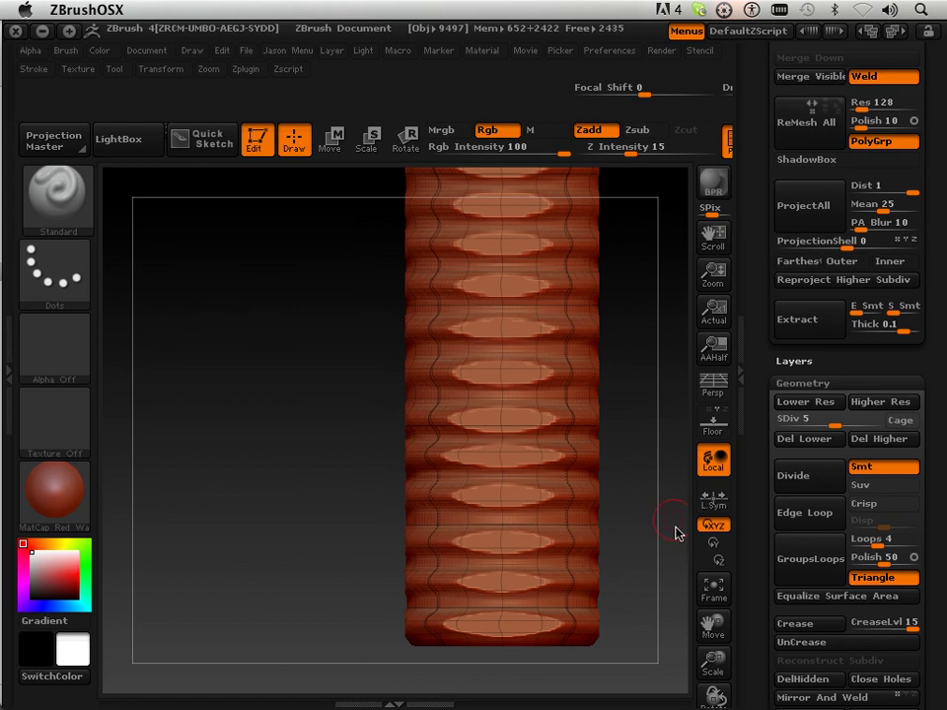
drag(713, 620, 683, 681)
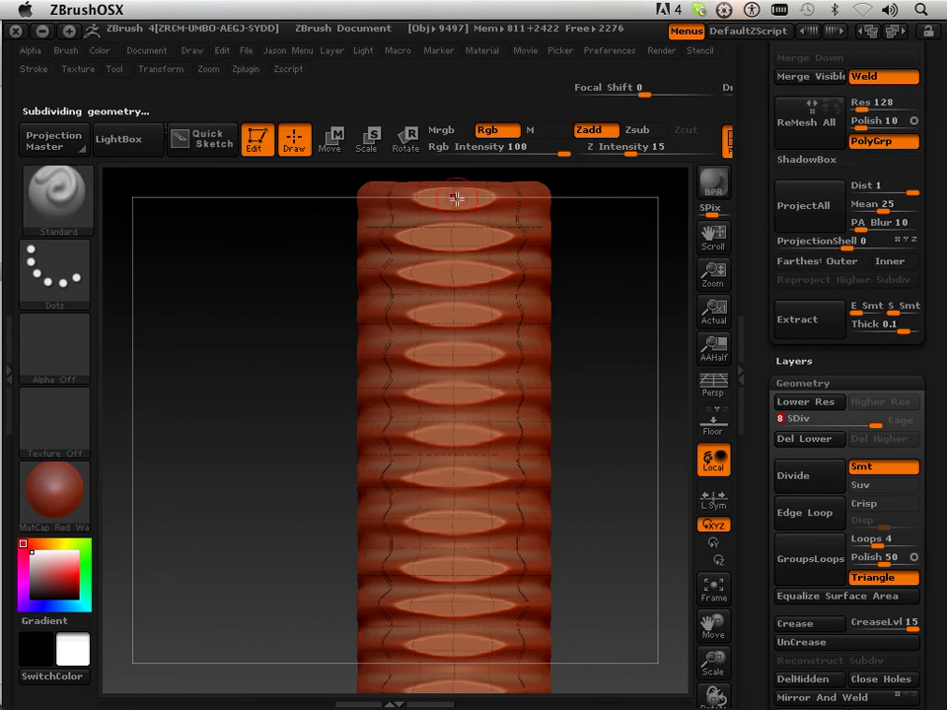
drag(707, 637, 709, 681)
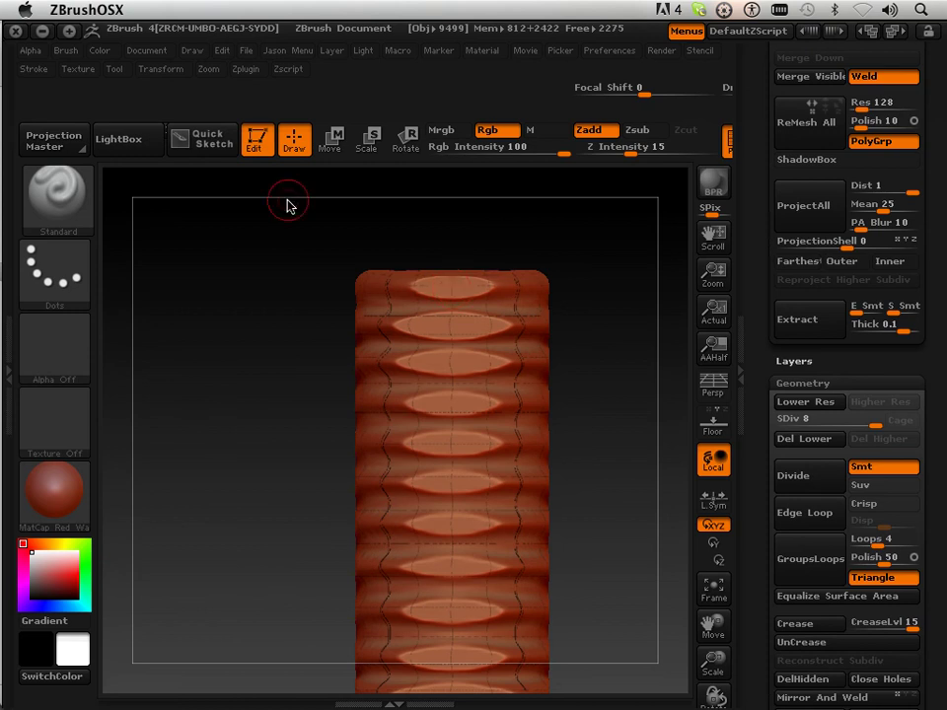
Try sculpting small bumps at the centres of the topmost flat facets with the Standard brush
click(161, 69)
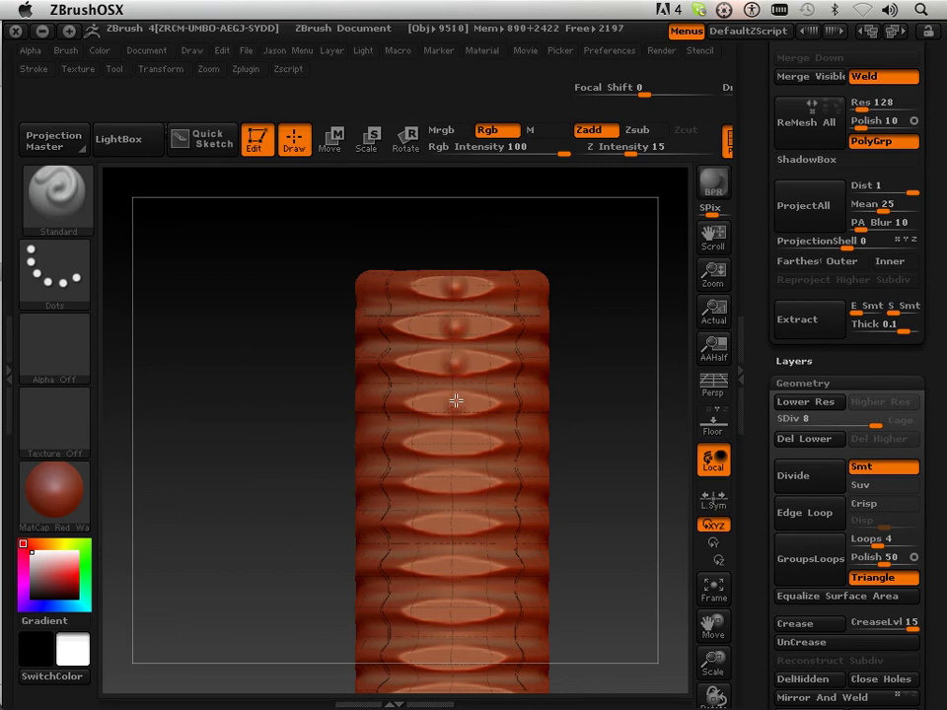
key(ctrl)
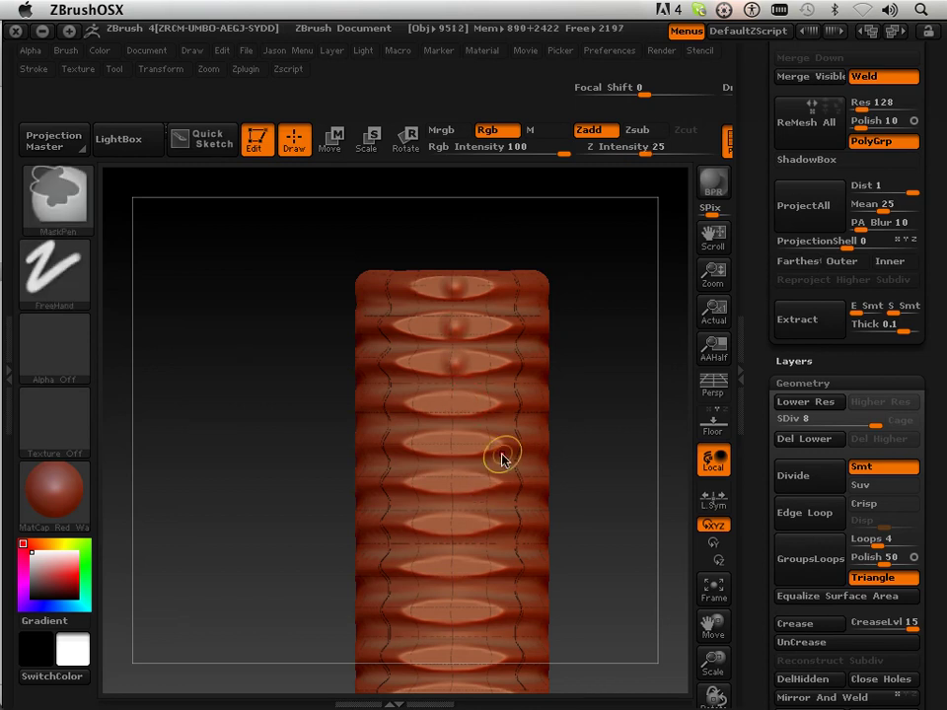
key(ctrl+z)
key(ctrl+z)
key(ctrl+z)
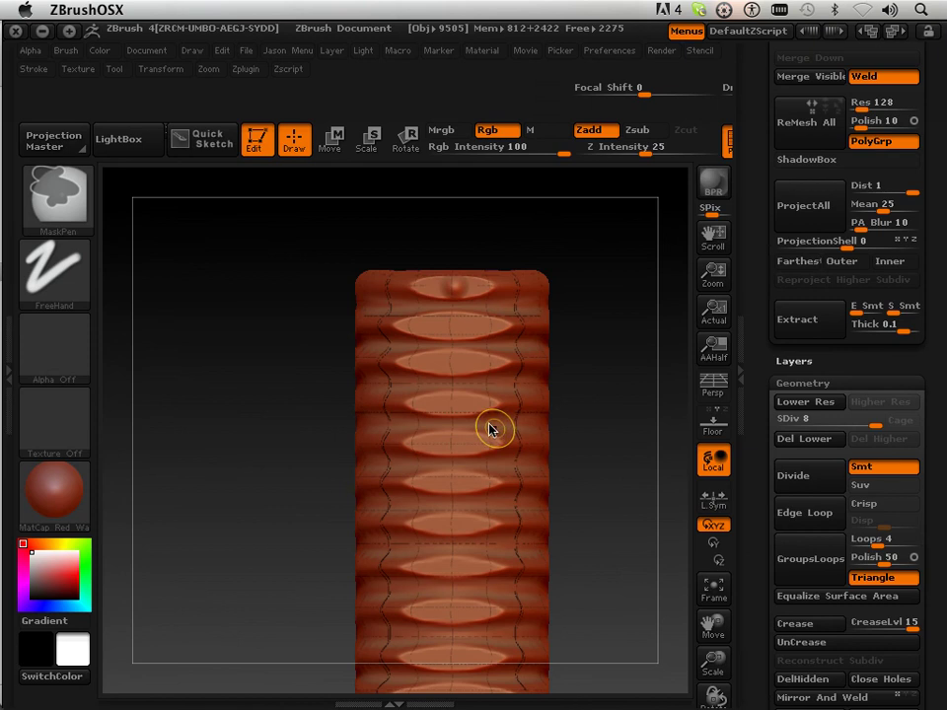
Try sculpting a small bump on the topmost facet with Alpha 43
click(54, 347)
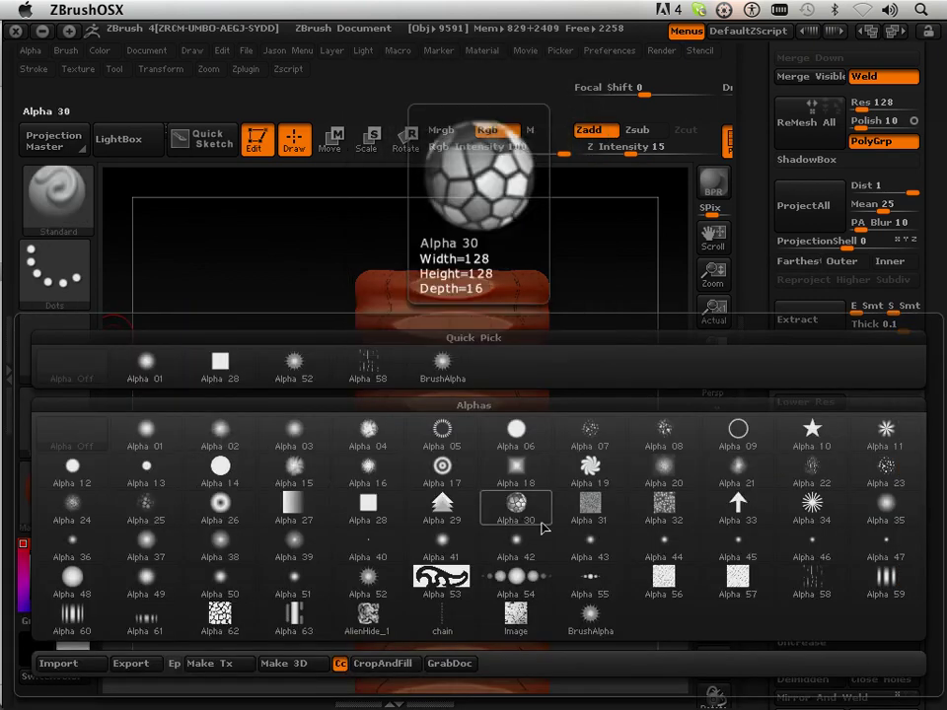
click(592, 546)
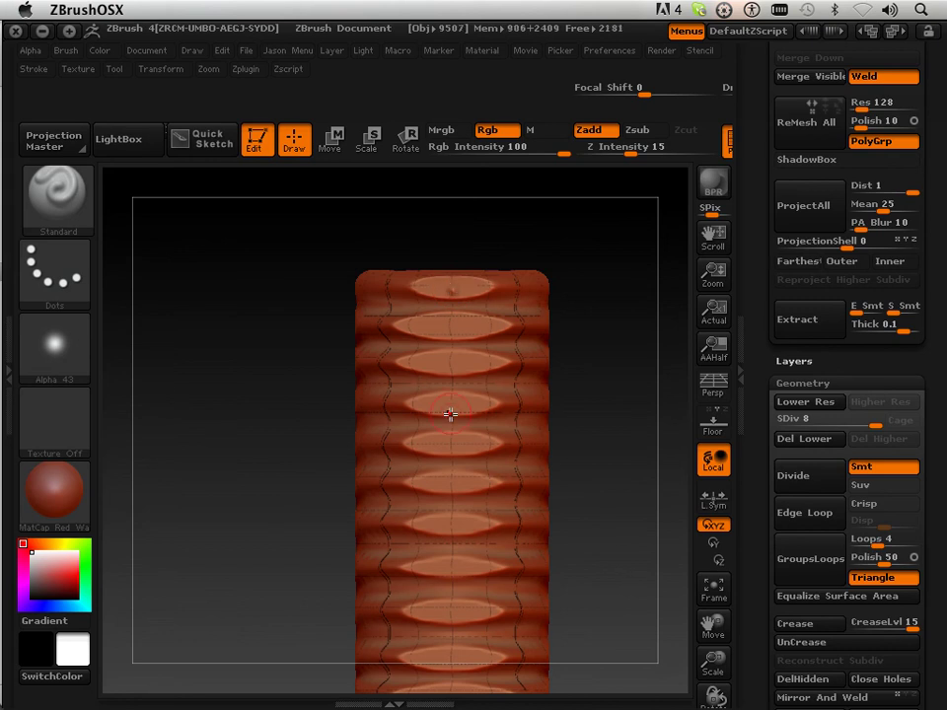
key(ctrl)
Switch the brush to the DragRect stroke and try stamping the topmost facet at Z Intensity 76 and 49
click(59, 275)
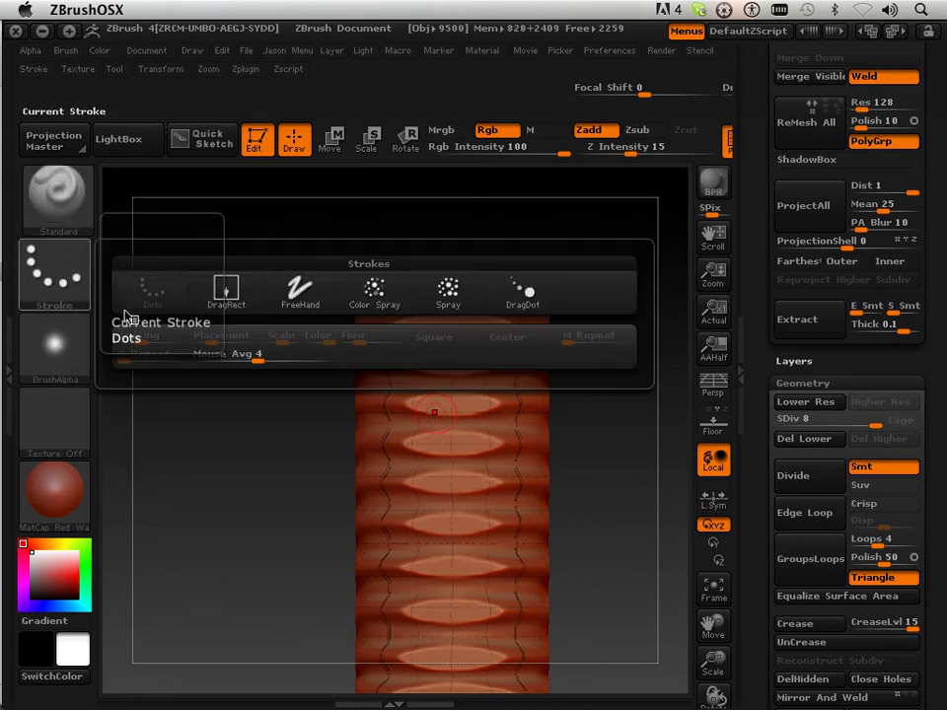
click(225, 294)
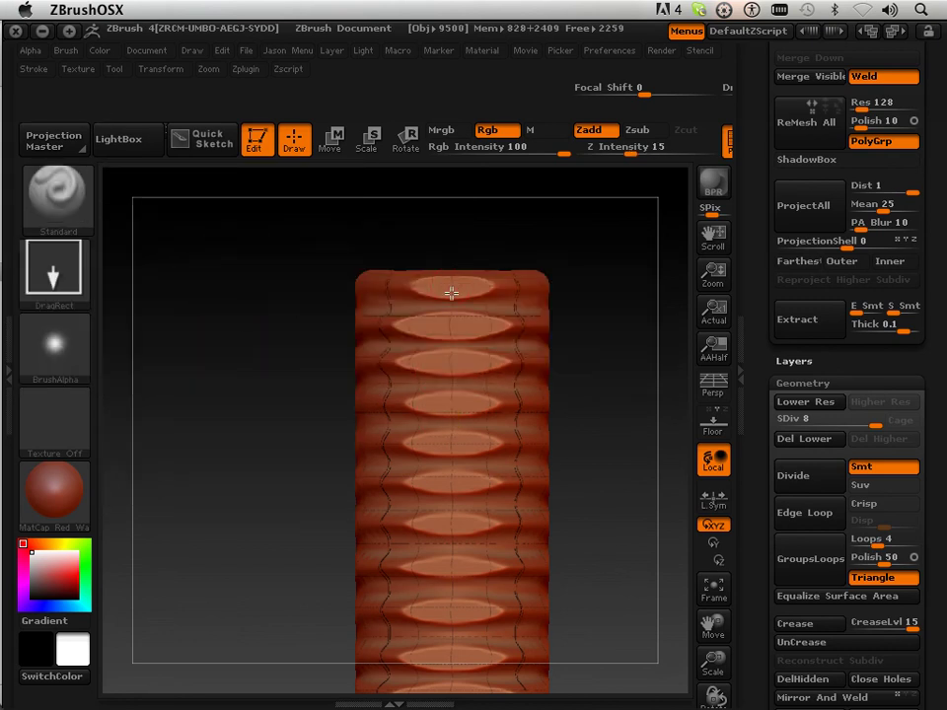
key(ctrl)
drag(634, 153, 697, 154)
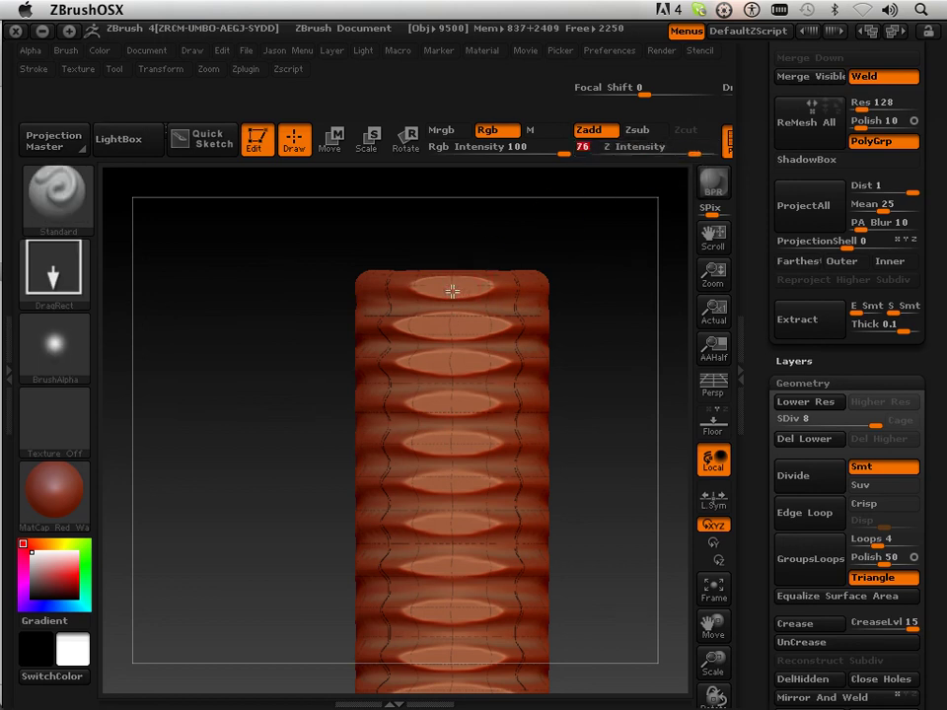
key(ctrl)
drag(674, 157, 671, 157)
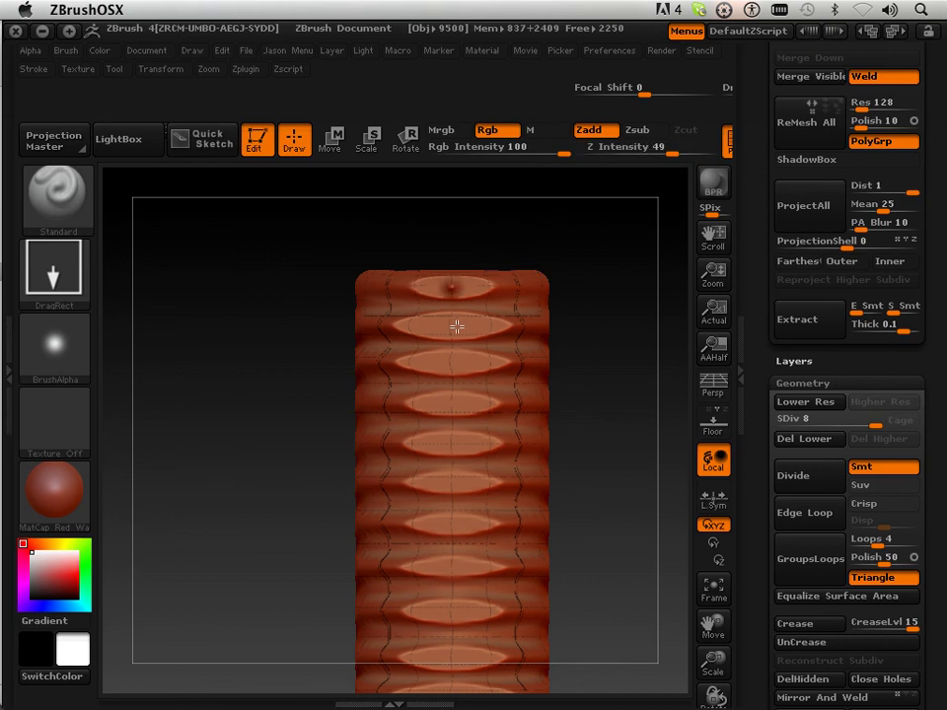
drag(590, 362, 557, 357)
Turn off the brush alpha and raise Z Intensity to 97, with the polyframe display hidden
click(53, 346)
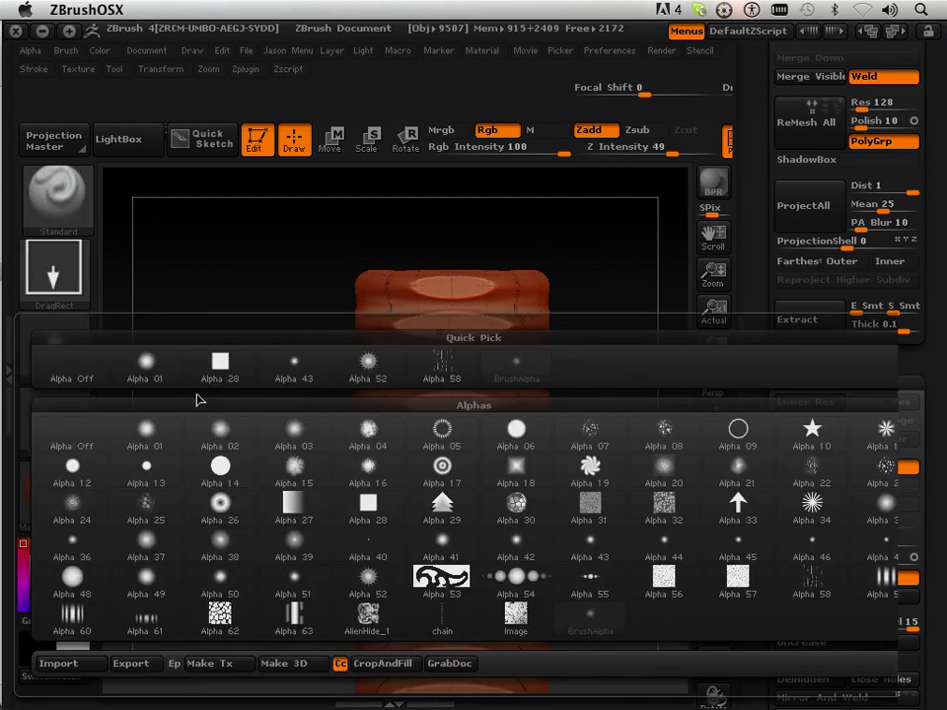
click(83, 447)
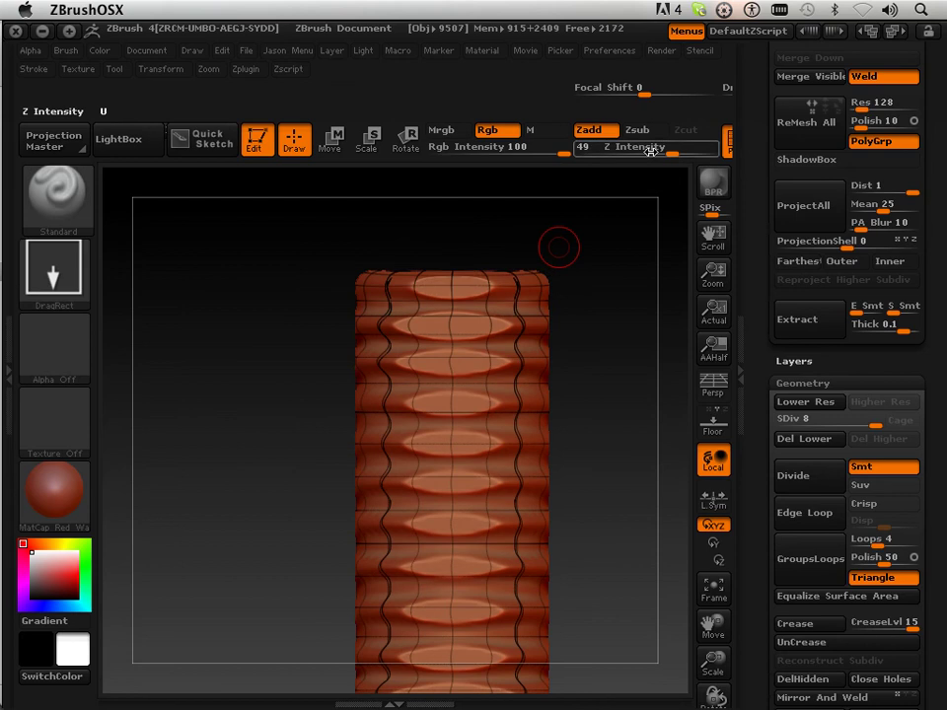
drag(651, 151, 711, 152)
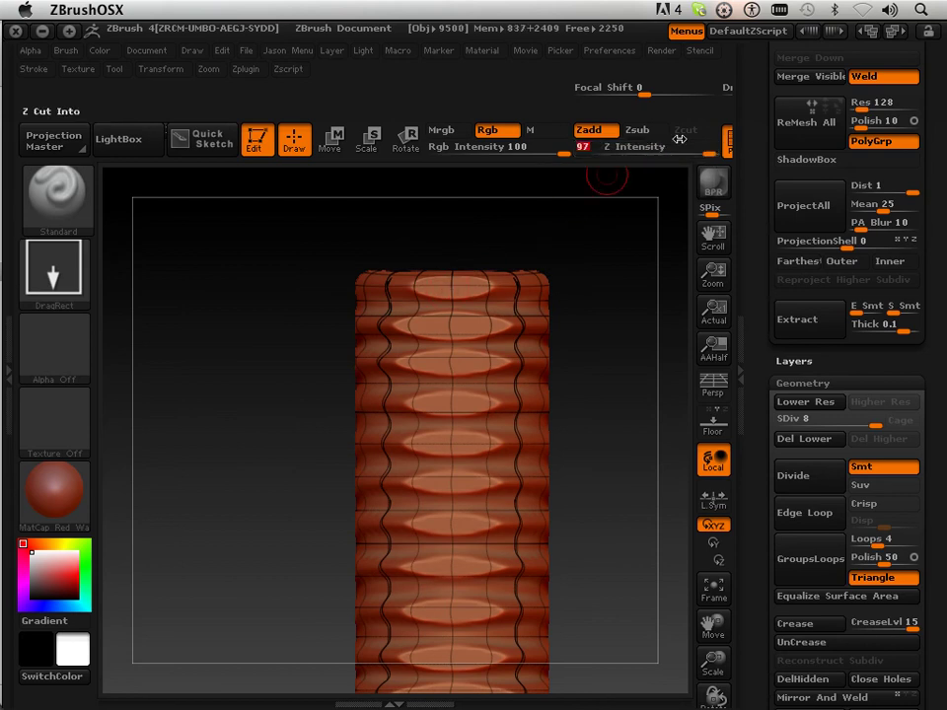
key(shift+f)
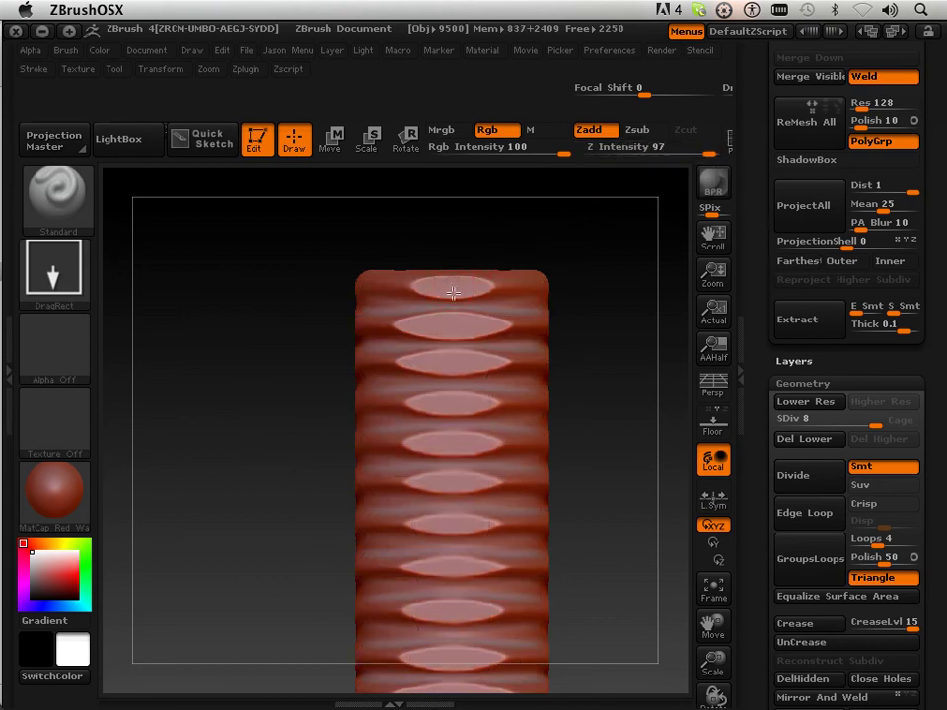
Try stamping round bumps at the centres of the four topmost facets without an alpha
drag(453, 288, 453, 440)
key(ctrl)
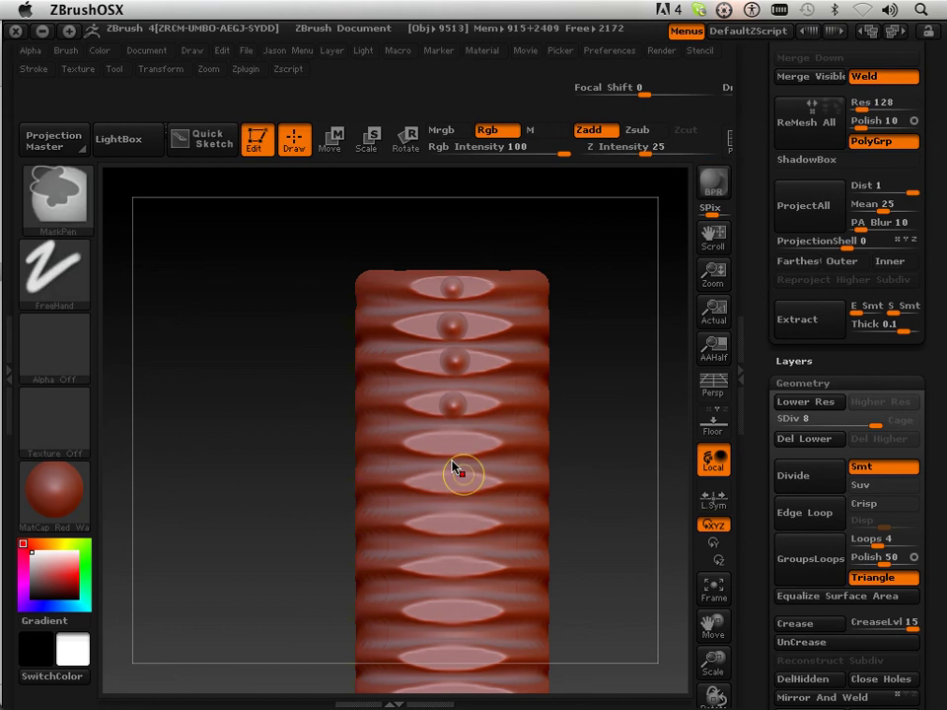
key(ctrl+z)
key(ctrl+z)
key(ctrl+z)
key(ctrl+z)
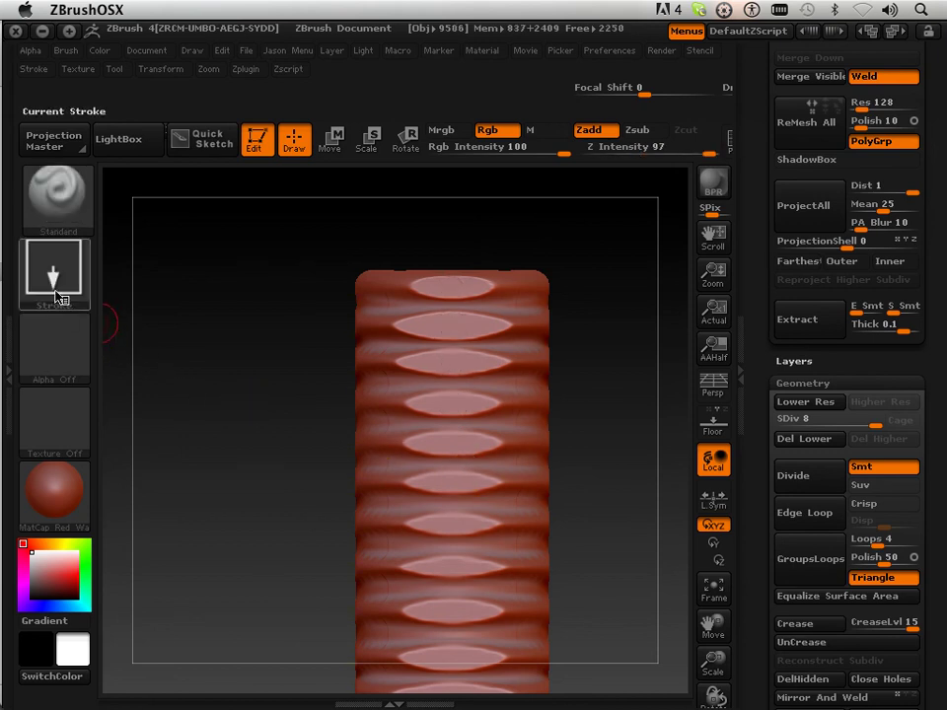
Choose Alpha 52 for the brush and stamp its spiky rosette at the centres of the five topmost facets
click(54, 268)
click(74, 355)
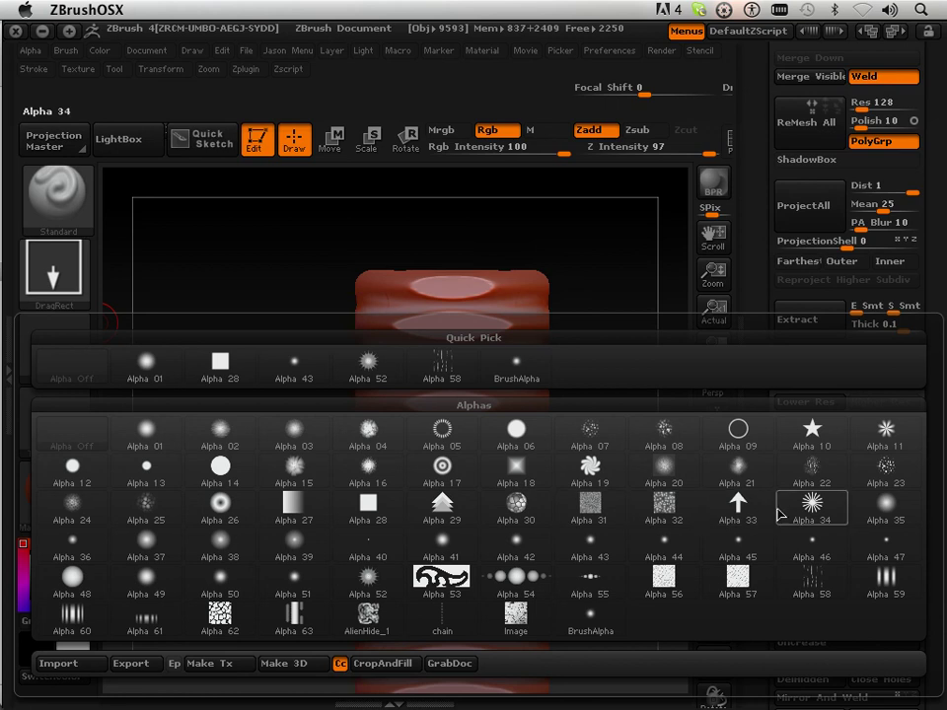
click(381, 584)
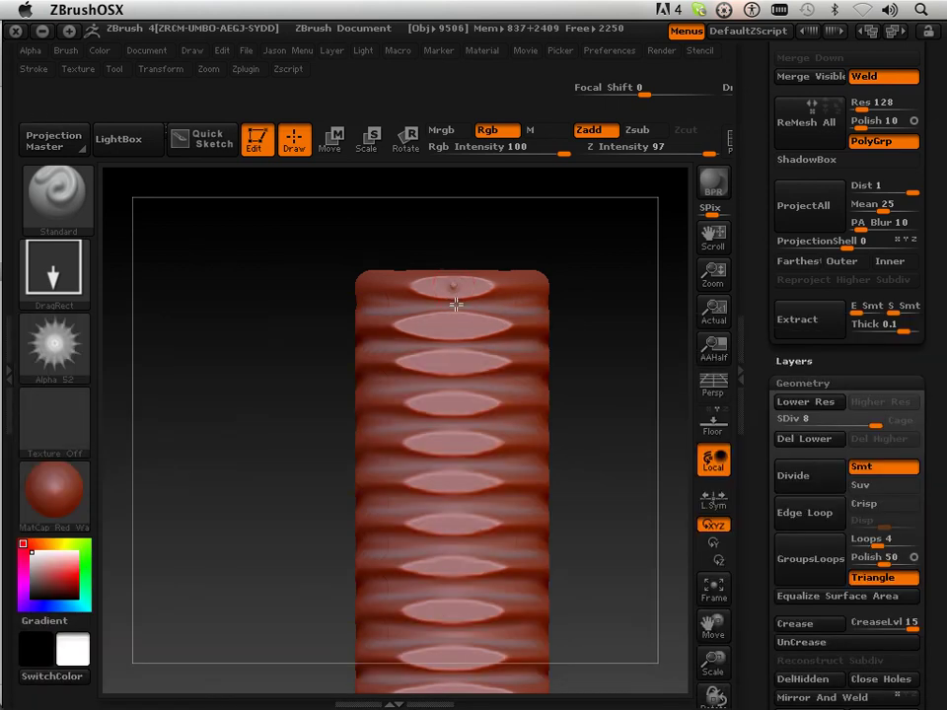
drag(453, 286, 460, 467)
key(ctrl+z)
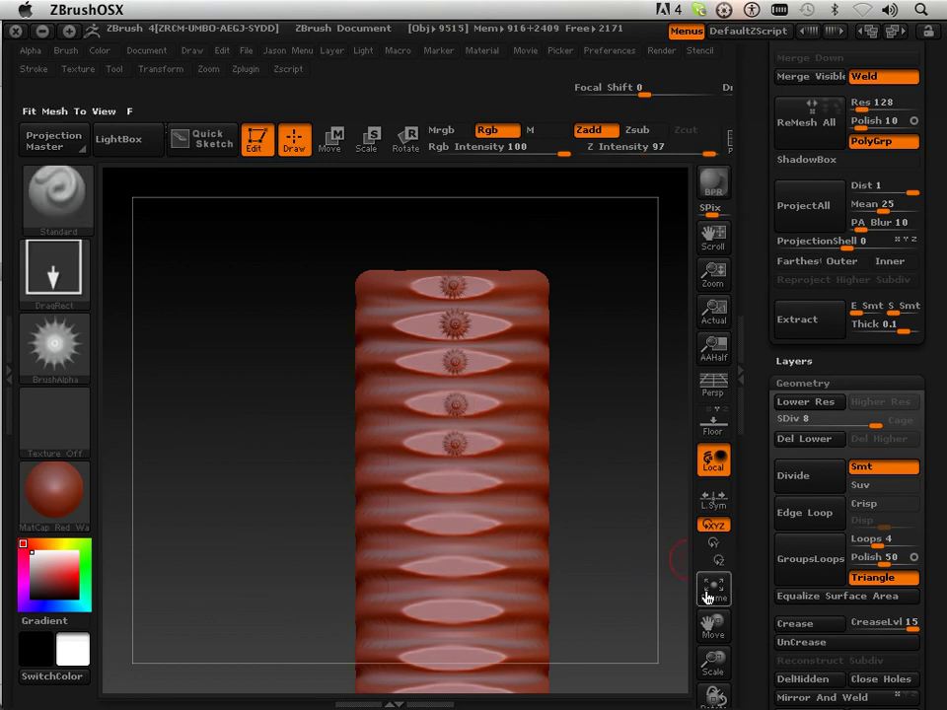
Stamp the Alpha 52 rosette at the centres of the sixth to ninth facets down the grip, redoing the ninth
drag(712, 629, 653, 518)
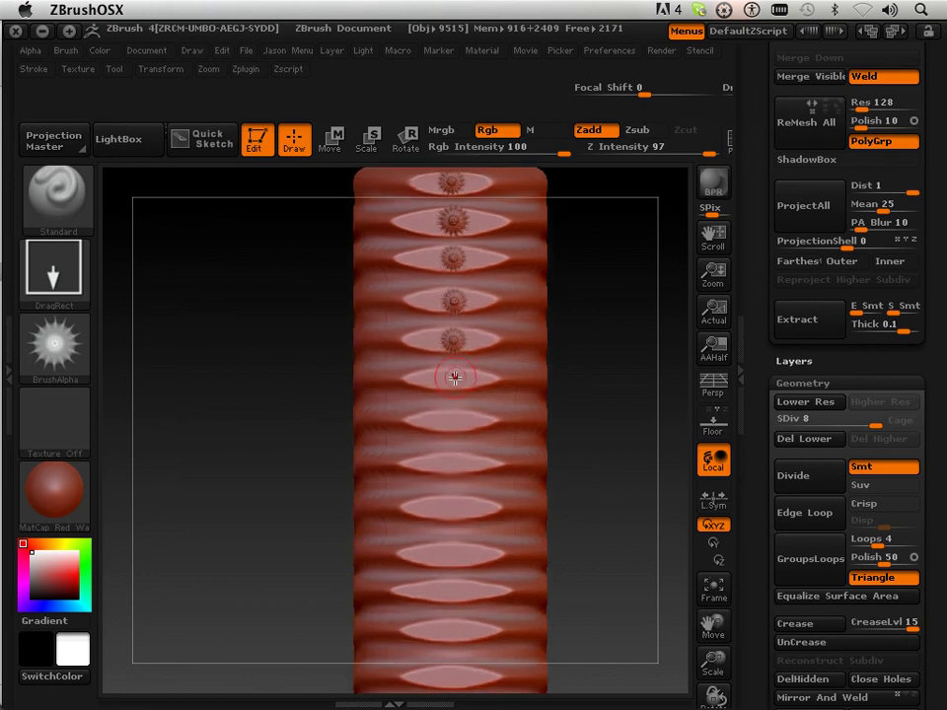
mouse_move(460, 398)
mouse_down()
mouse_move(450, 423)
mouse_move(461, 440)
mouse_move(453, 464)
mouse_move(461, 529)
mouse_up()
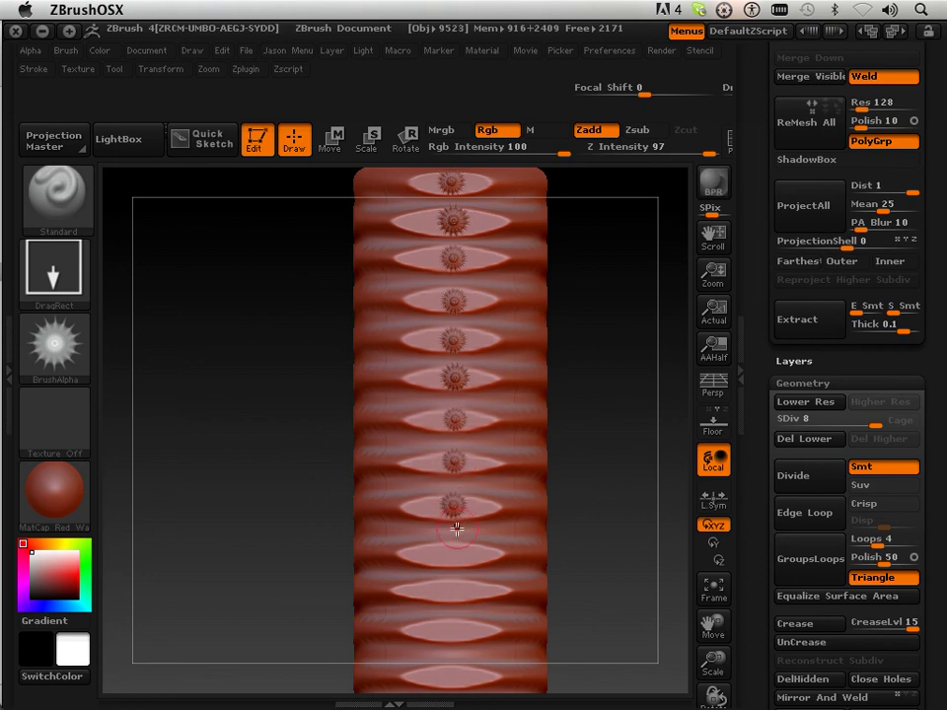
key(super+z)
drag(453, 507, 457, 533)
Stamp the rosette on the next five facets down the grip, leaving only the bottommost facet plain
drag(712, 630, 707, 578)
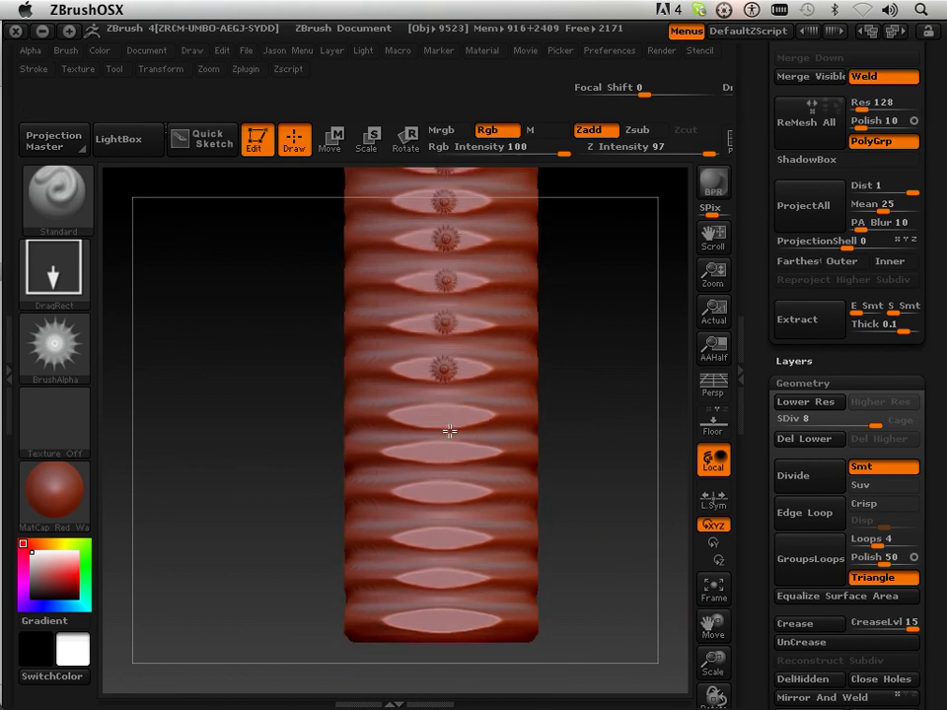
mouse_move(445, 415)
mouse_down()
mouse_move(450, 485)
mouse_move(451, 477)
mouse_up()
key(super+z)
drag(447, 491, 448, 598)
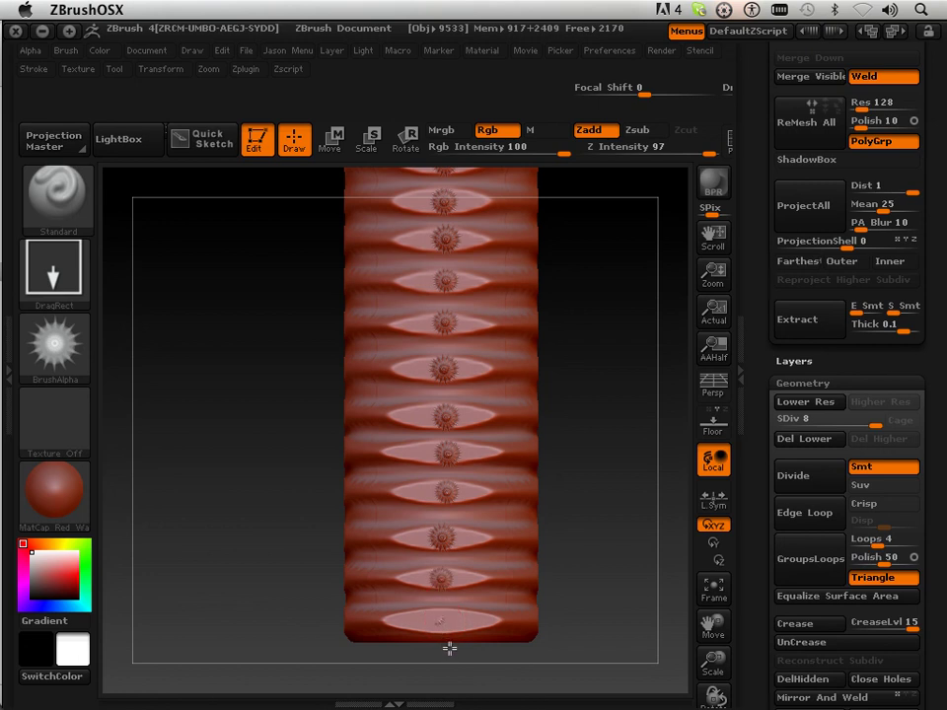
Try stamping the rosette on the bottommost facet with the DragRect stroke
drag(450, 650, 451, 638)
key(ctrl+z)
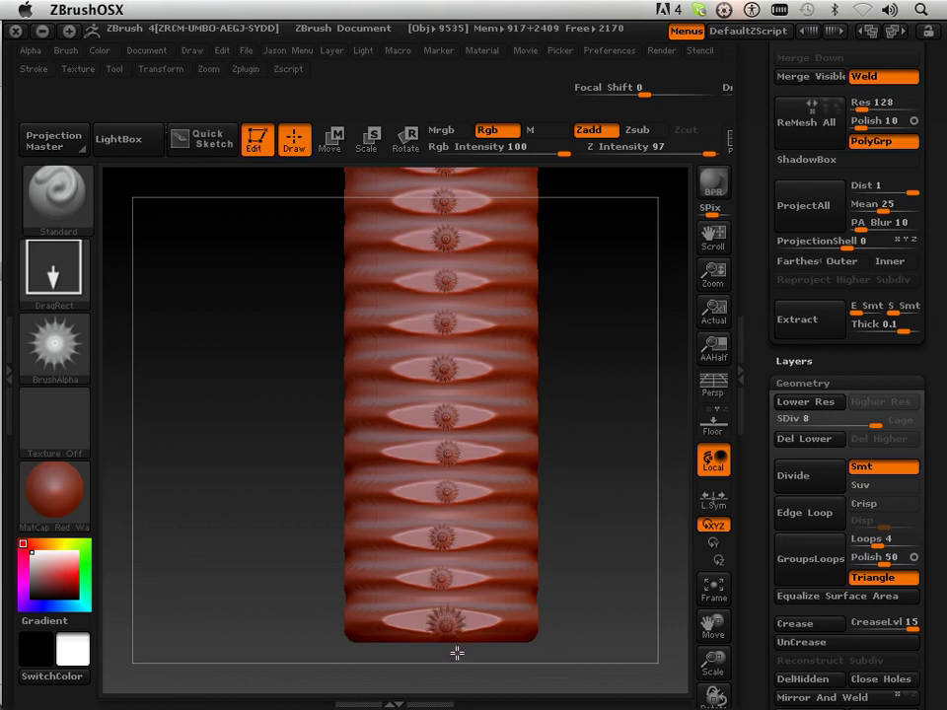
mouse_move(590, 611)
mouse_down()
mouse_move(583, 514)
mouse_move(594, 578)
mouse_move(594, 442)
mouse_move(605, 492)
mouse_move(573, 579)
mouse_move(595, 605)
mouse_up()
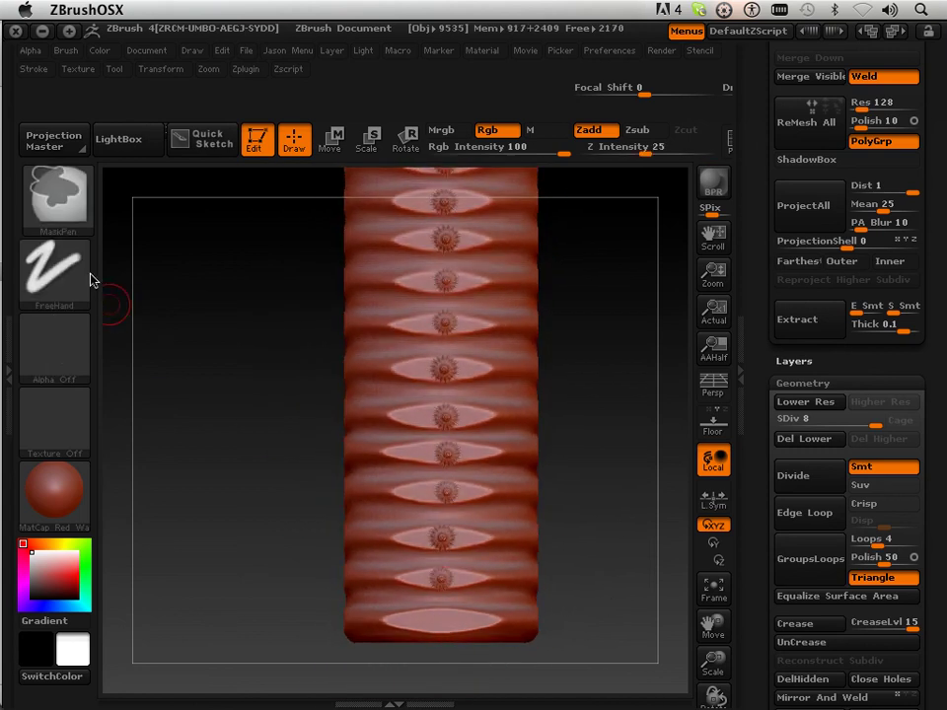
Switch the brush to the Dots stroke and stamp the detail at the centre of the bottommost facet
click(75, 289)
click(150, 288)
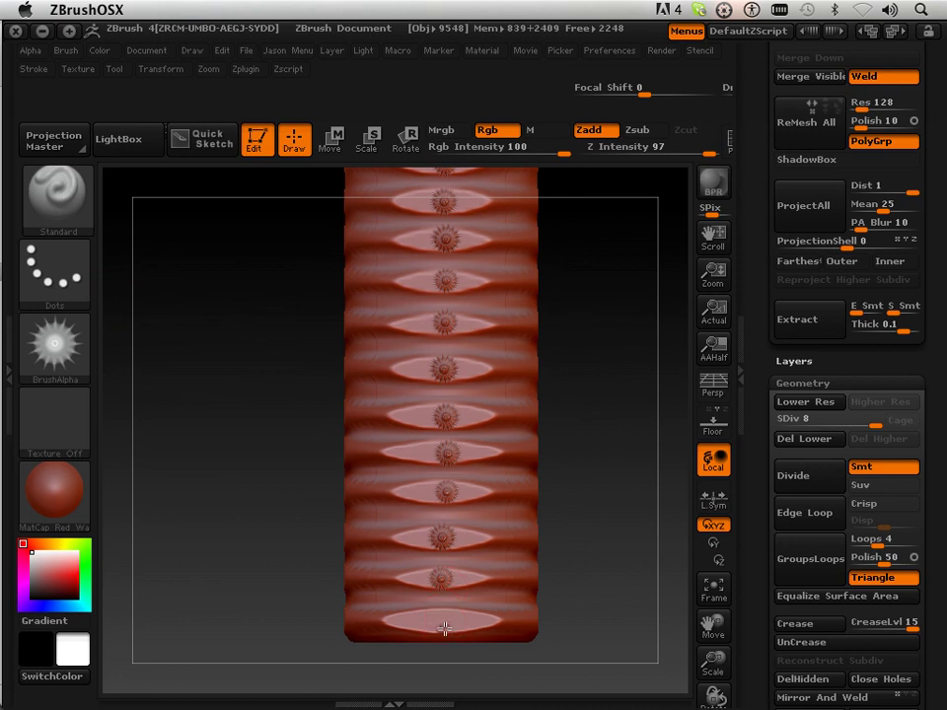
key(ctrl+z)
key(ctrl+z)
click(444, 623)
Examine the stamped grip as a whole and its narrow side up close, down to the lower end
drag(604, 596, 683, 567)
drag(710, 655, 587, 482)
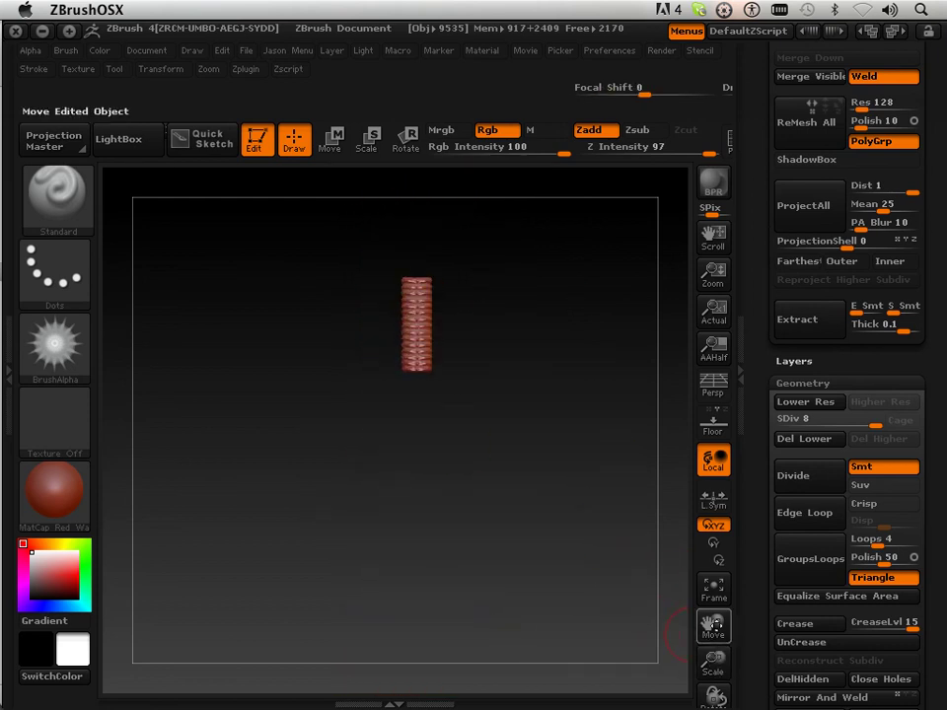
drag(715, 664, 717, 681)
mouse_move(522, 423)
mouse_down()
mouse_move(465, 421)
mouse_move(611, 408)
mouse_move(457, 429)
mouse_up()
mouse_move(583, 473)
mouse_down()
mouse_move(547, 467)
mouse_move(609, 470)
mouse_move(582, 464)
mouse_up()
drag(483, 285, 448, 376)
shift+drag(482, 538, 560, 542)
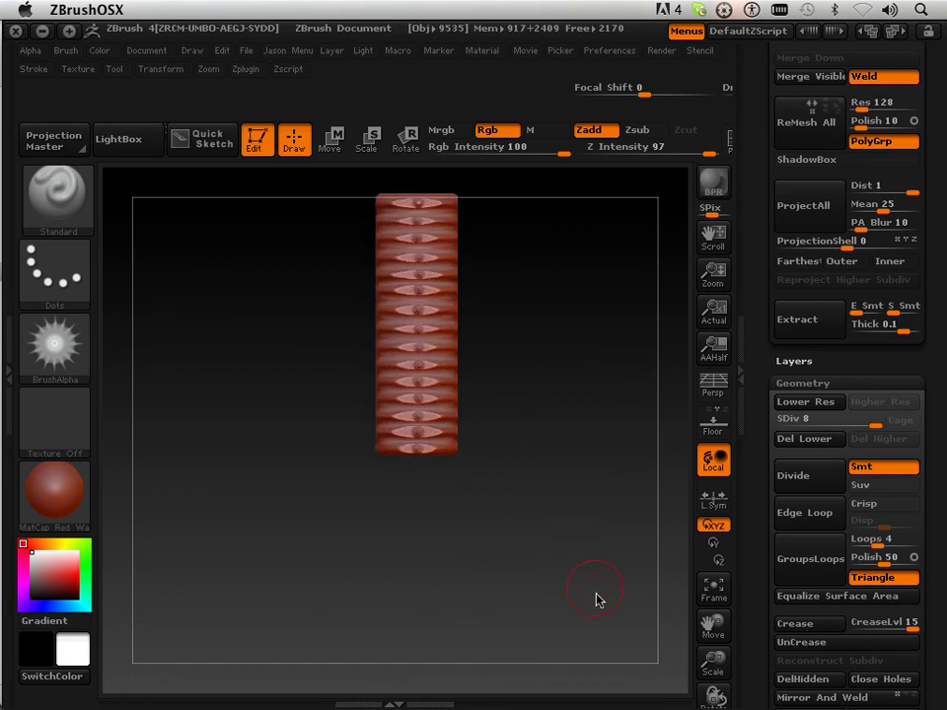
drag(577, 606, 594, 558)
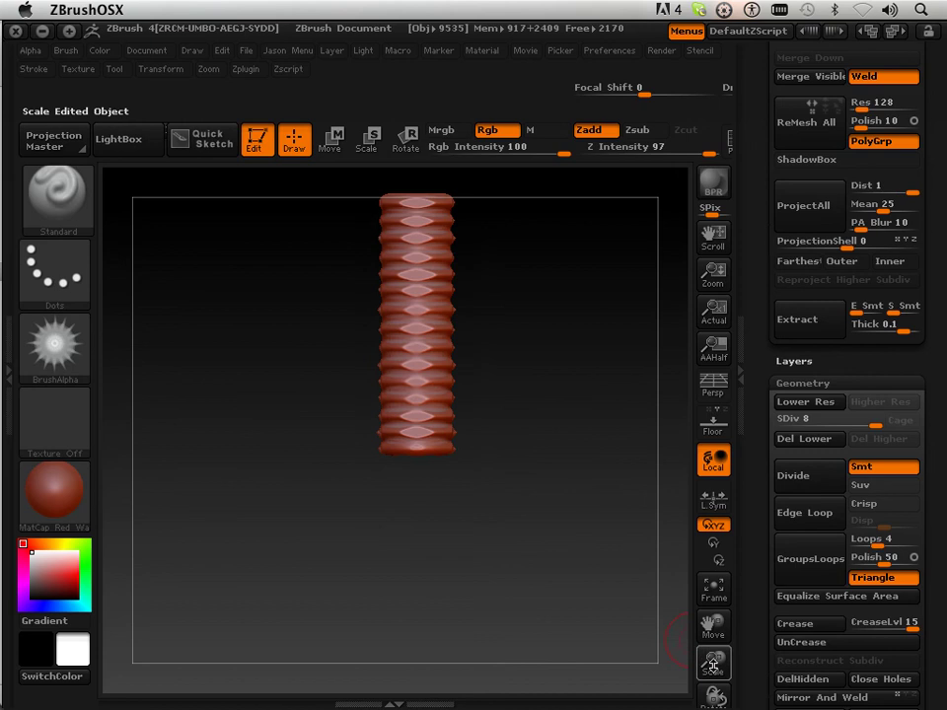
drag(712, 659, 688, 653)
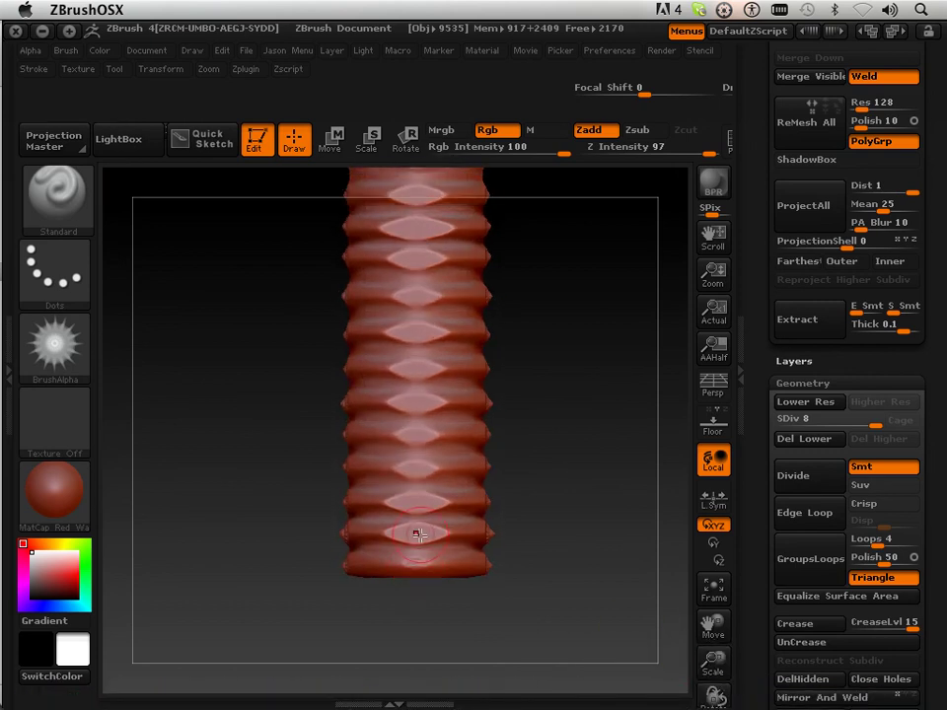